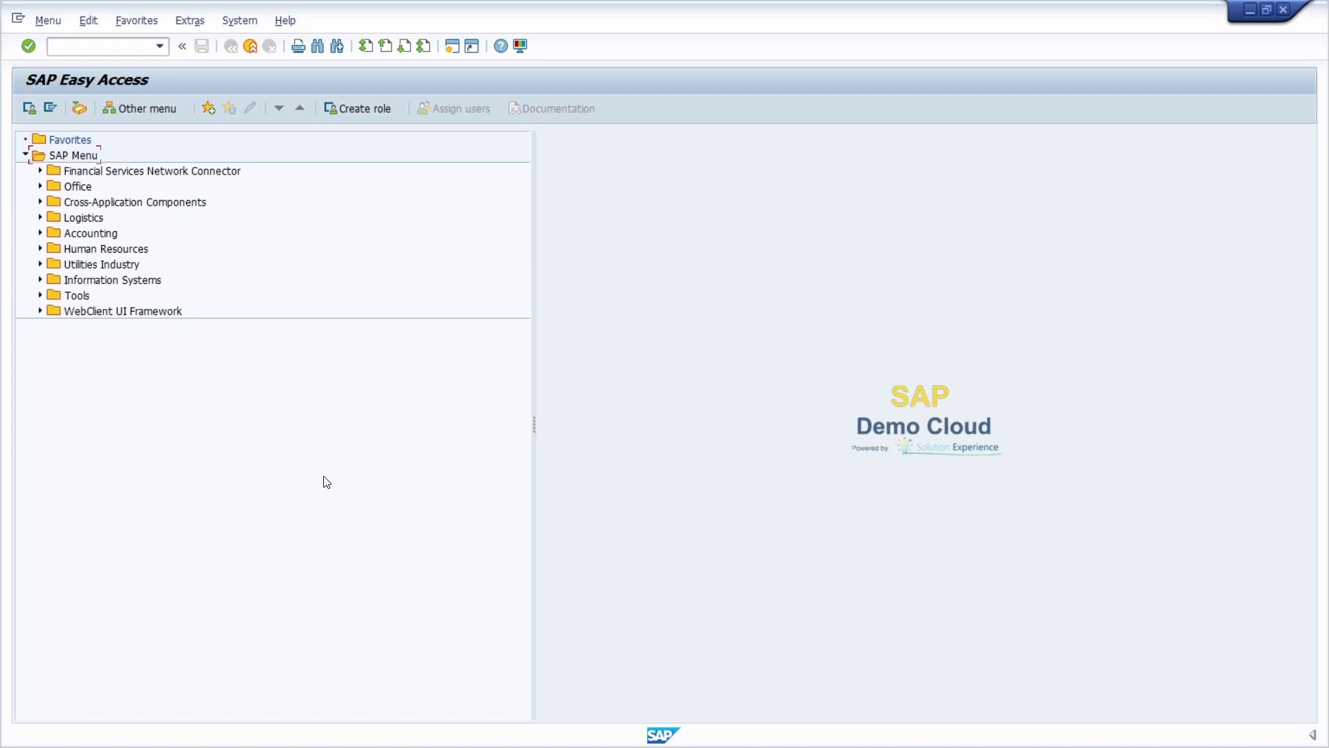
# Open the General Table Display with transaction code SE16N.
pyautogui.click(111, 54)
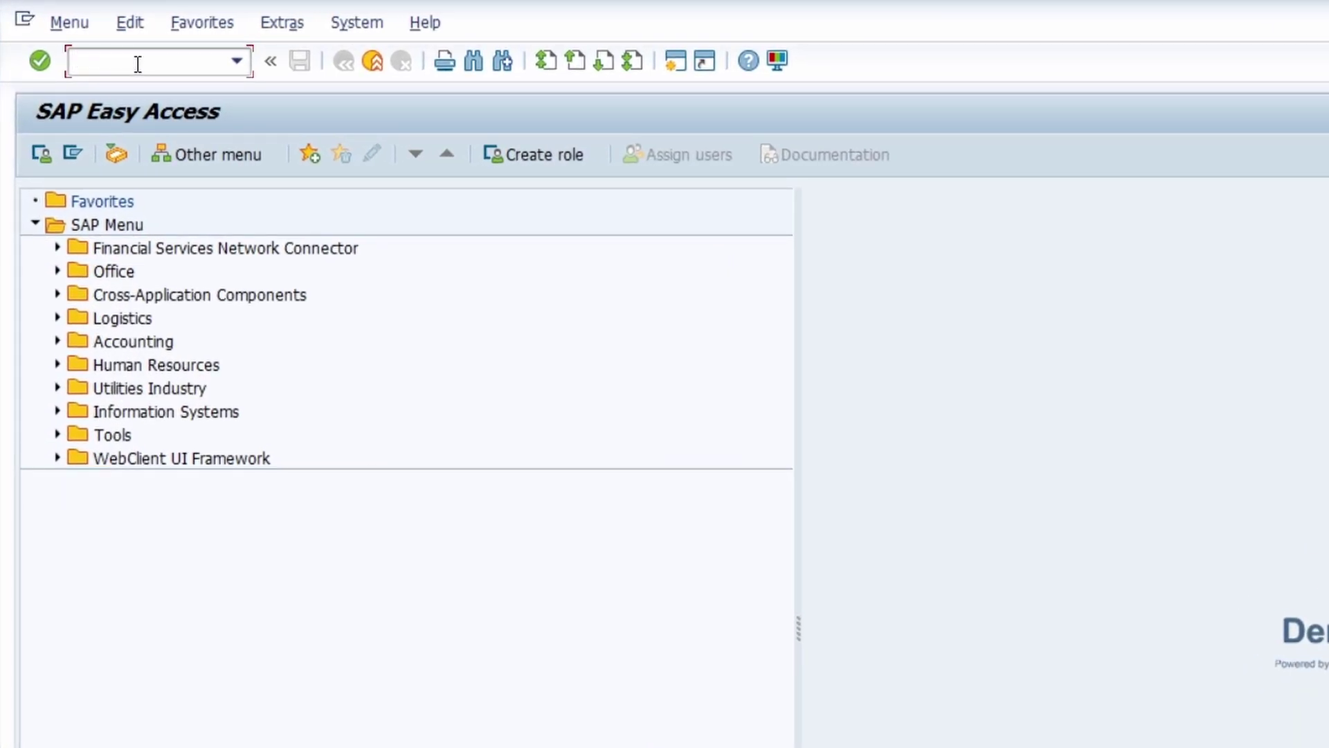
pyautogui.write('SE16N')
pyautogui.press('BackSpace')
pyautogui.write('H')
pyautogui.press('BackSpace')
pyautogui.write('N')
pyautogui.press('Return')
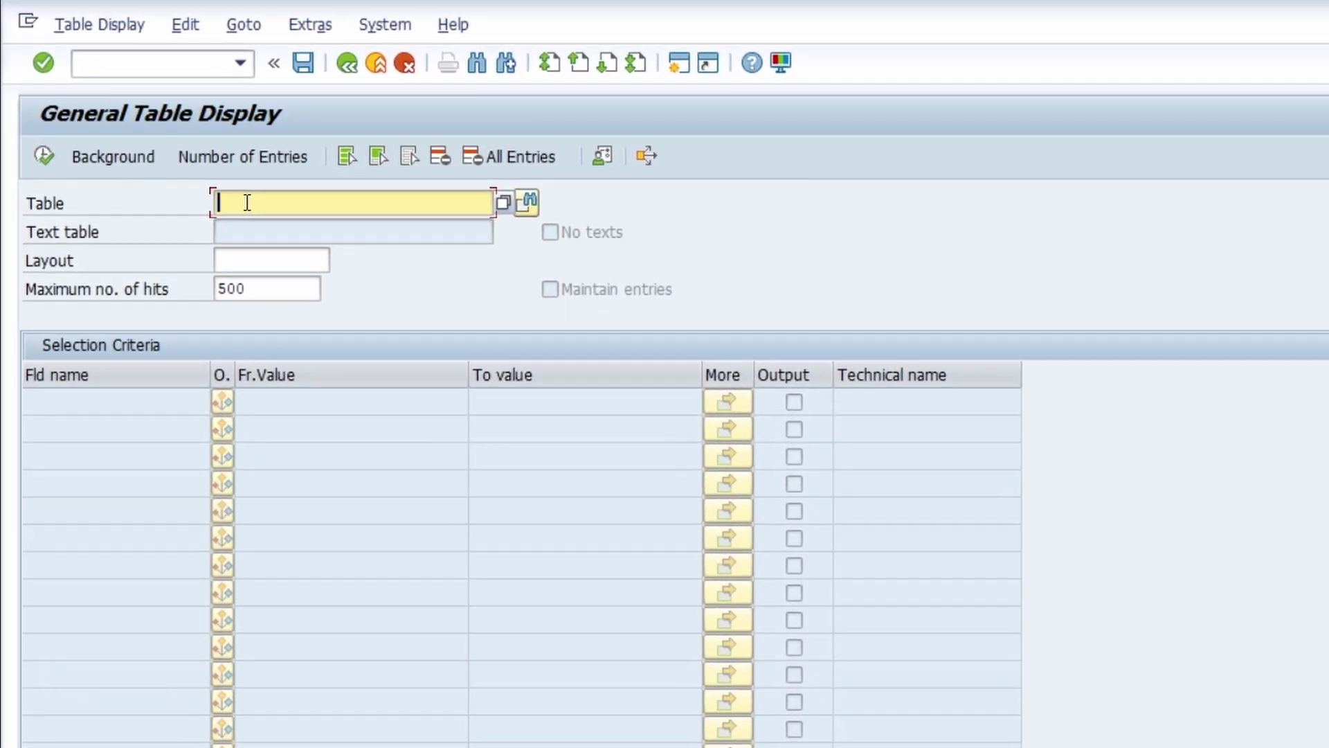
# Load table TSTC for display and clear the limit on the maximum number of hits.
pyautogui.write('TST')
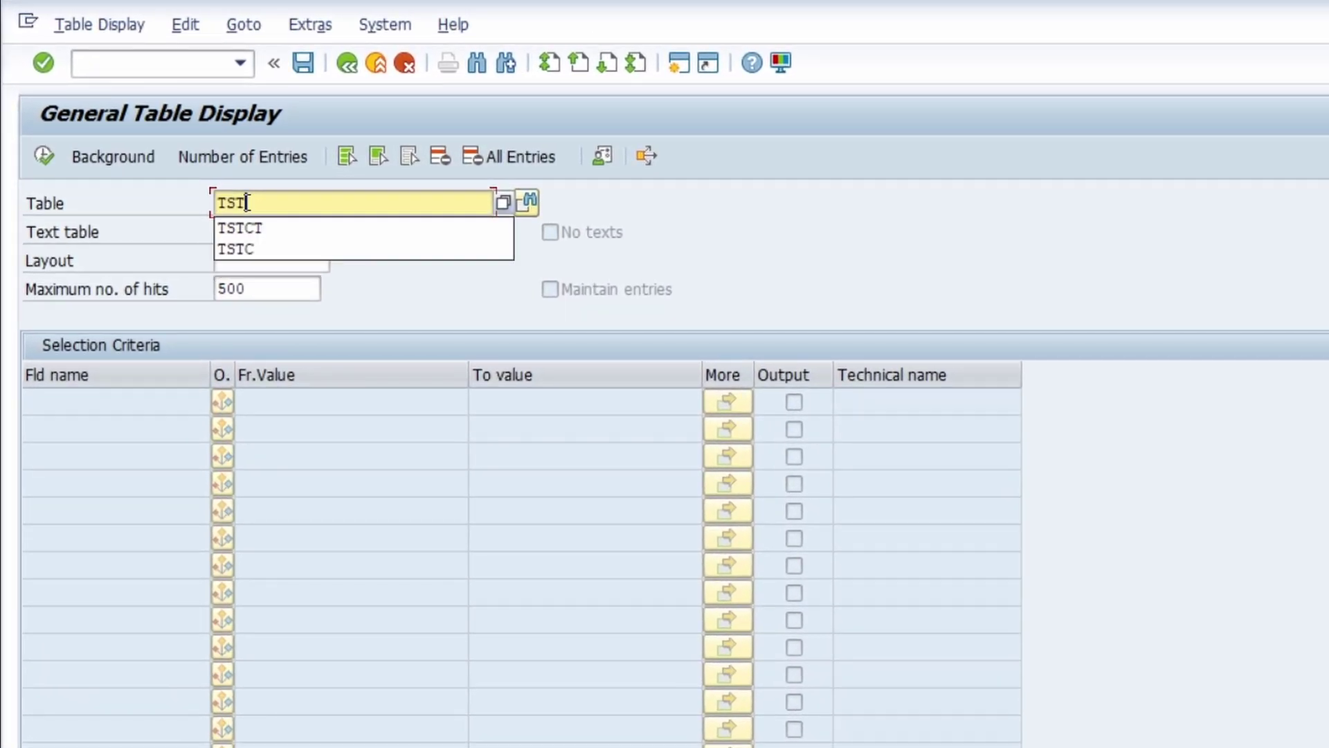
pyautogui.write('C')
pyautogui.press('Return')
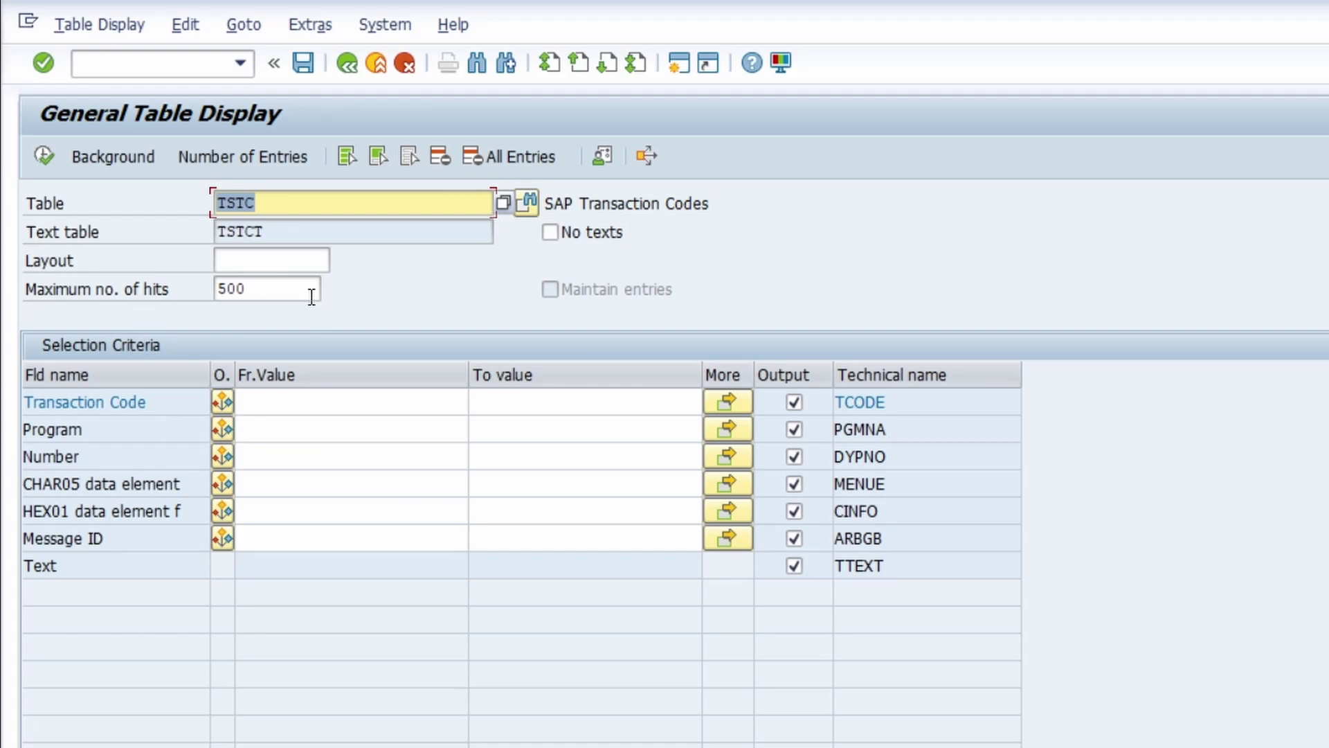
pyautogui.click(277, 289)
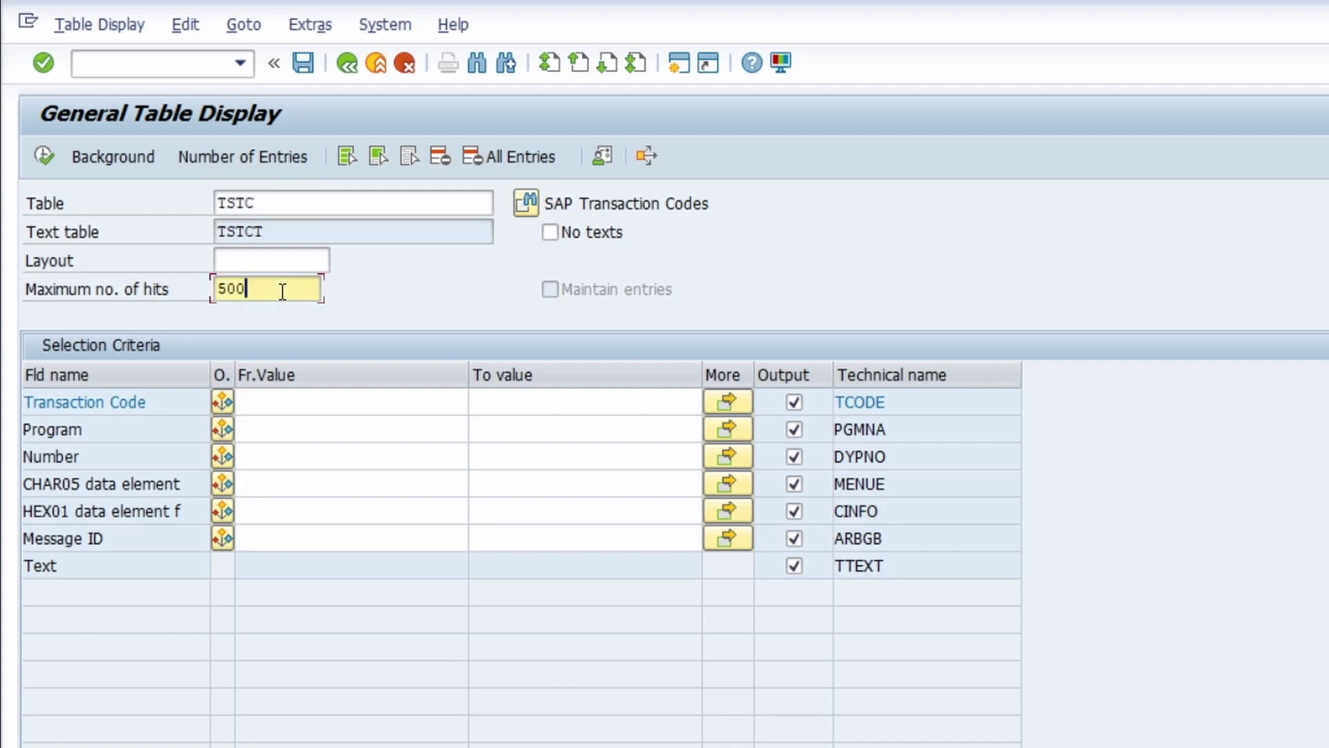
pyautogui.doubleClick(276, 291)
pyautogui.press('BackSpace')
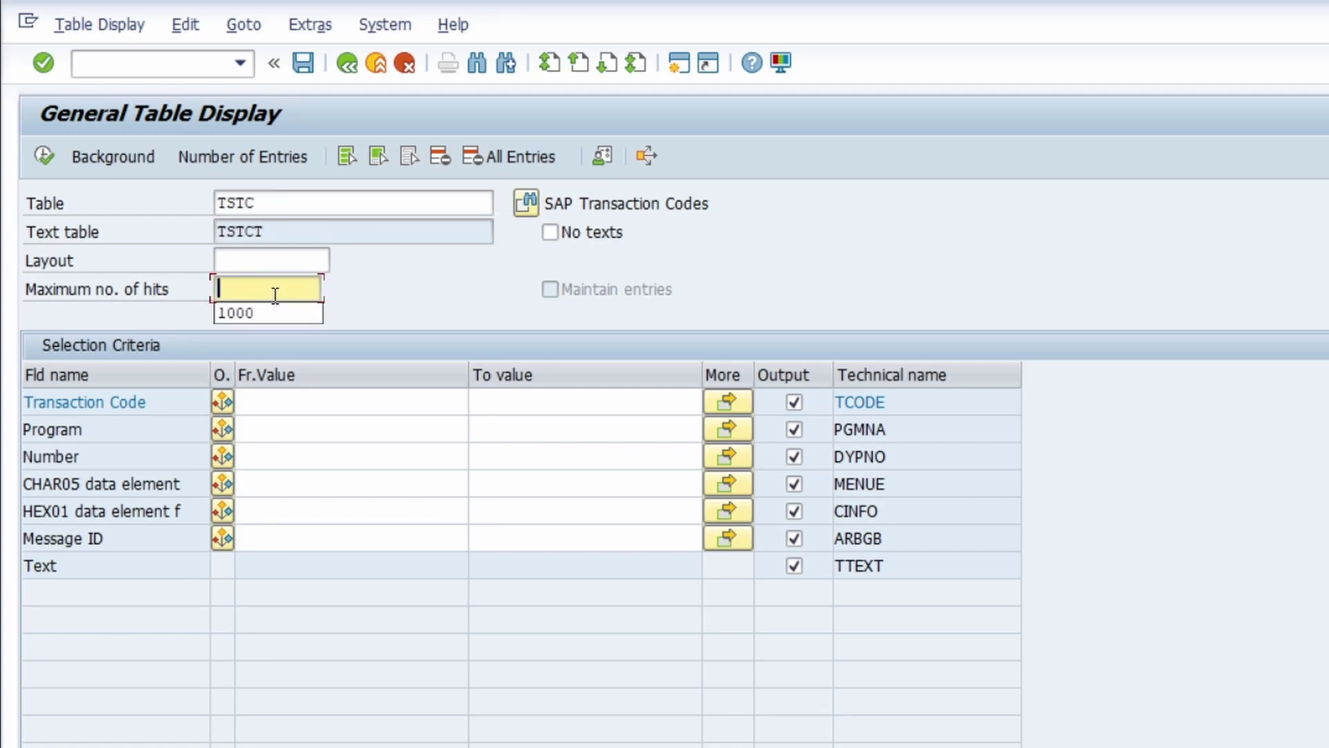
pyautogui.press('Escape')
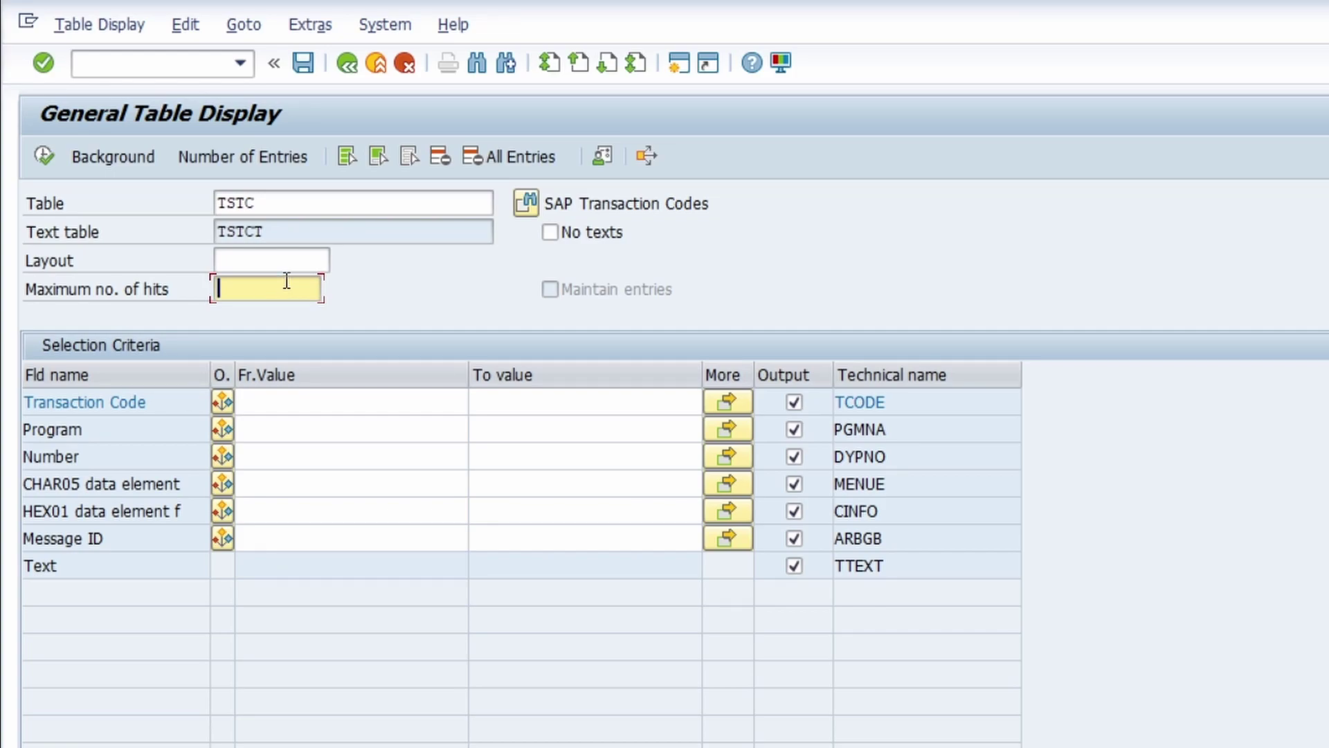
# Change the displayed table to TSTC's text table, TSTCT.
pyautogui.click(283, 232)
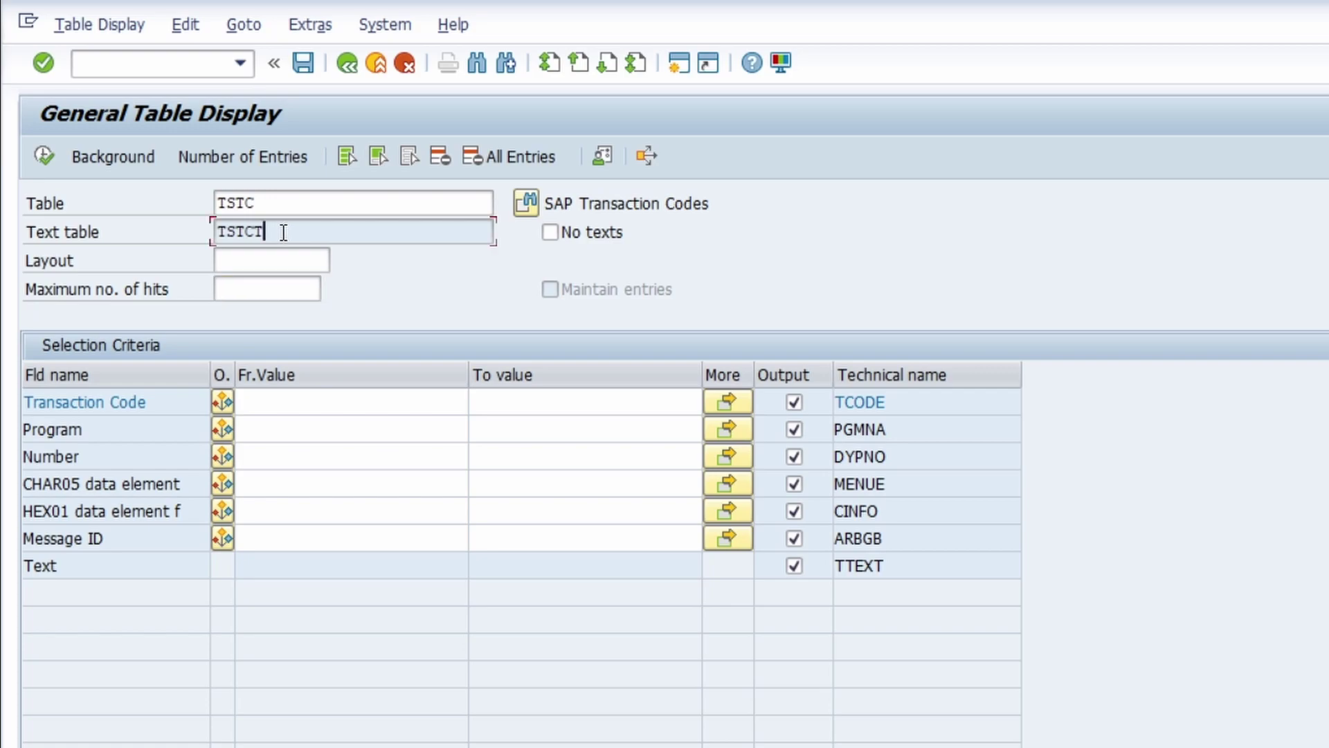
pyautogui.doubleClick(283, 232)
pyautogui.click(279, 208)
pyautogui.write('T')
pyautogui.press('Return')
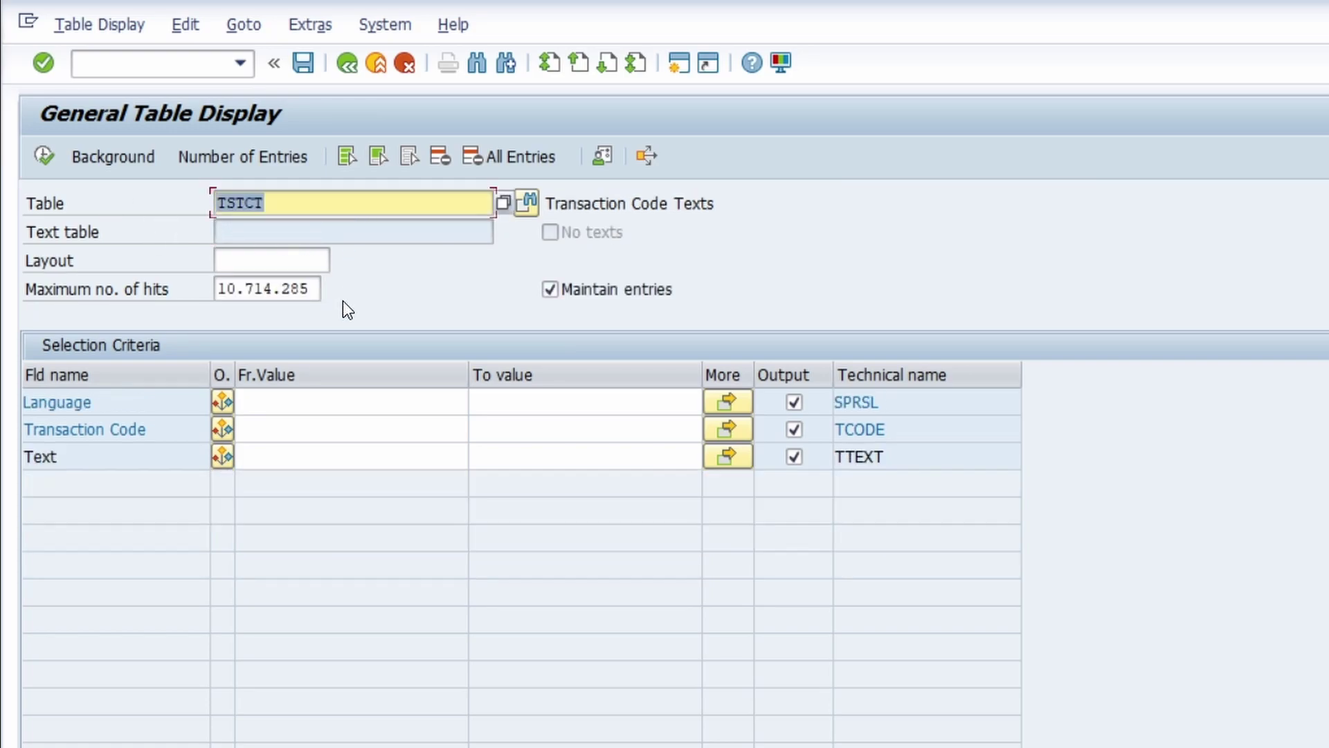
# Restrict the TSTCT selection to language EN and texts matching *ABAP*, and execute the search.
pyautogui.click(285, 402)
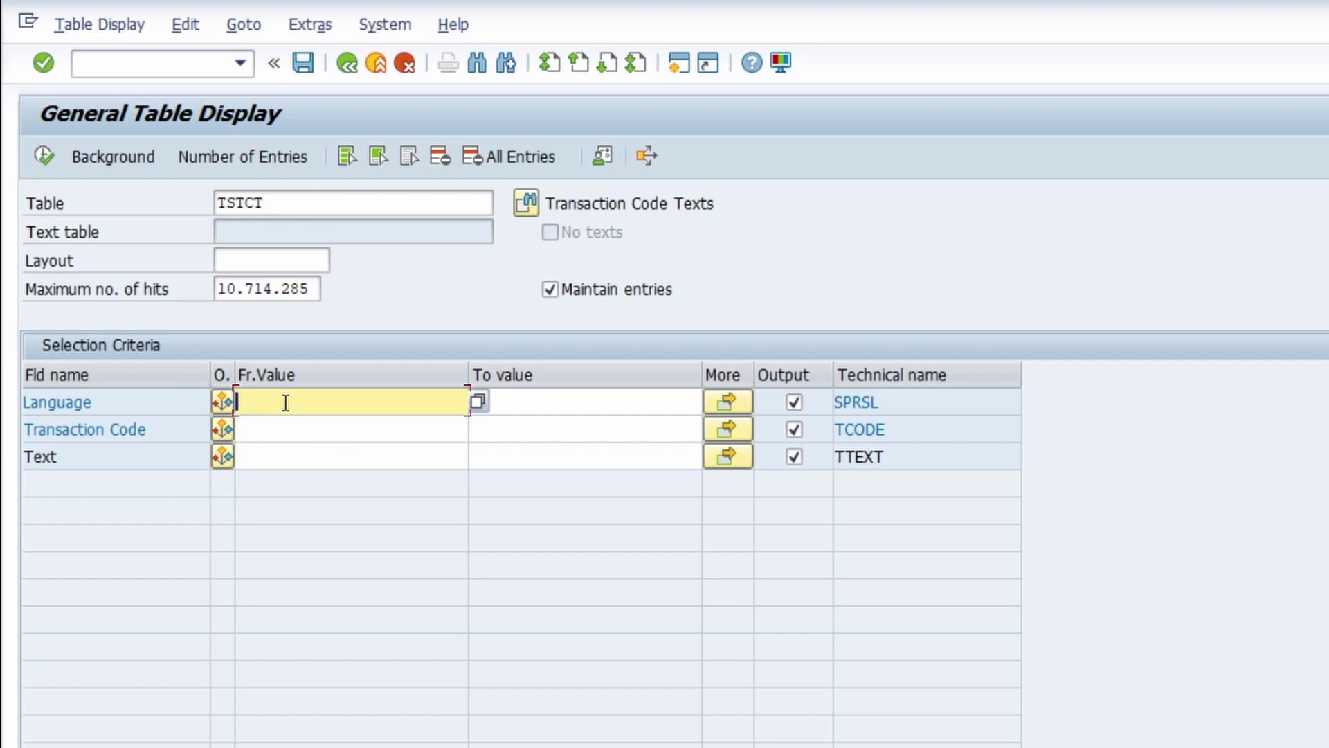
pyautogui.write('EN')
pyautogui.click(281, 459)
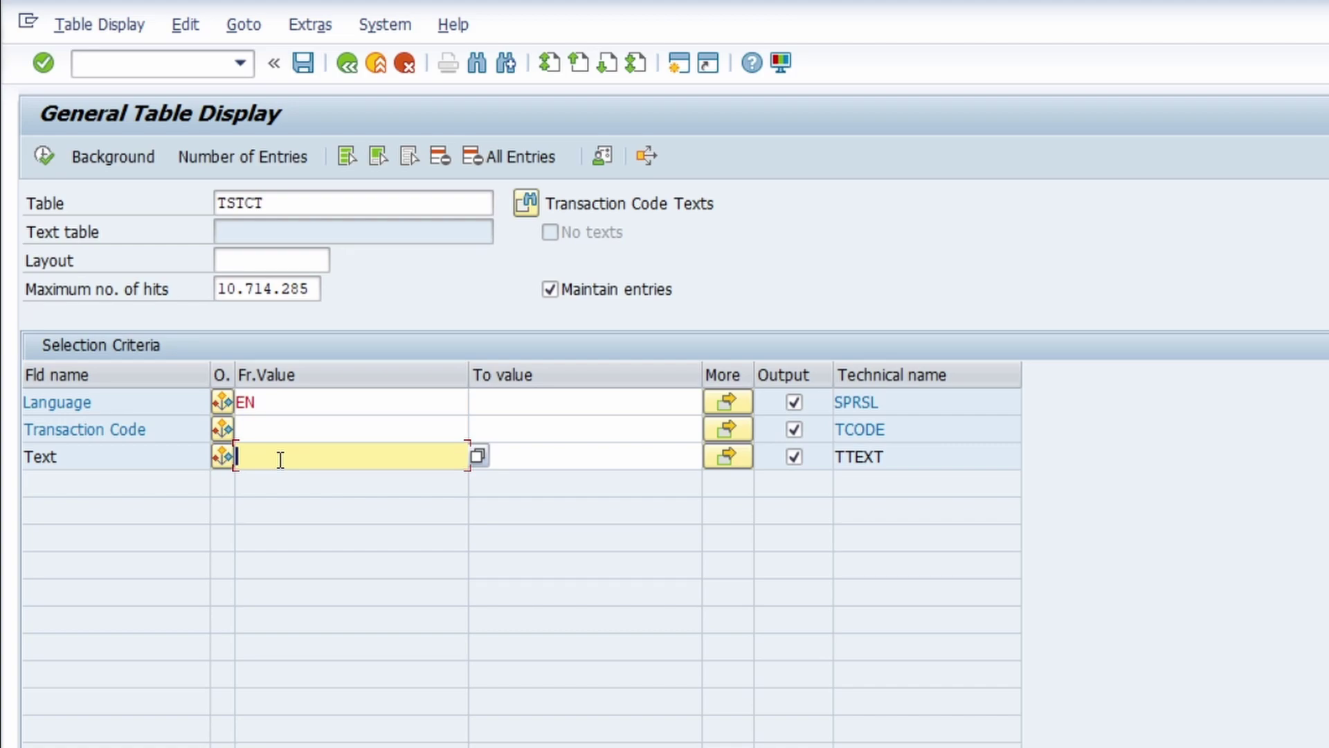
pyautogui.write('*ABA*')
pyautogui.click(272, 456)
pyautogui.write('P')
pyautogui.click(237, 457)
pyautogui.hotkey('shift', 'Right')
pyautogui.click(297, 451)
pyautogui.click(44, 156)
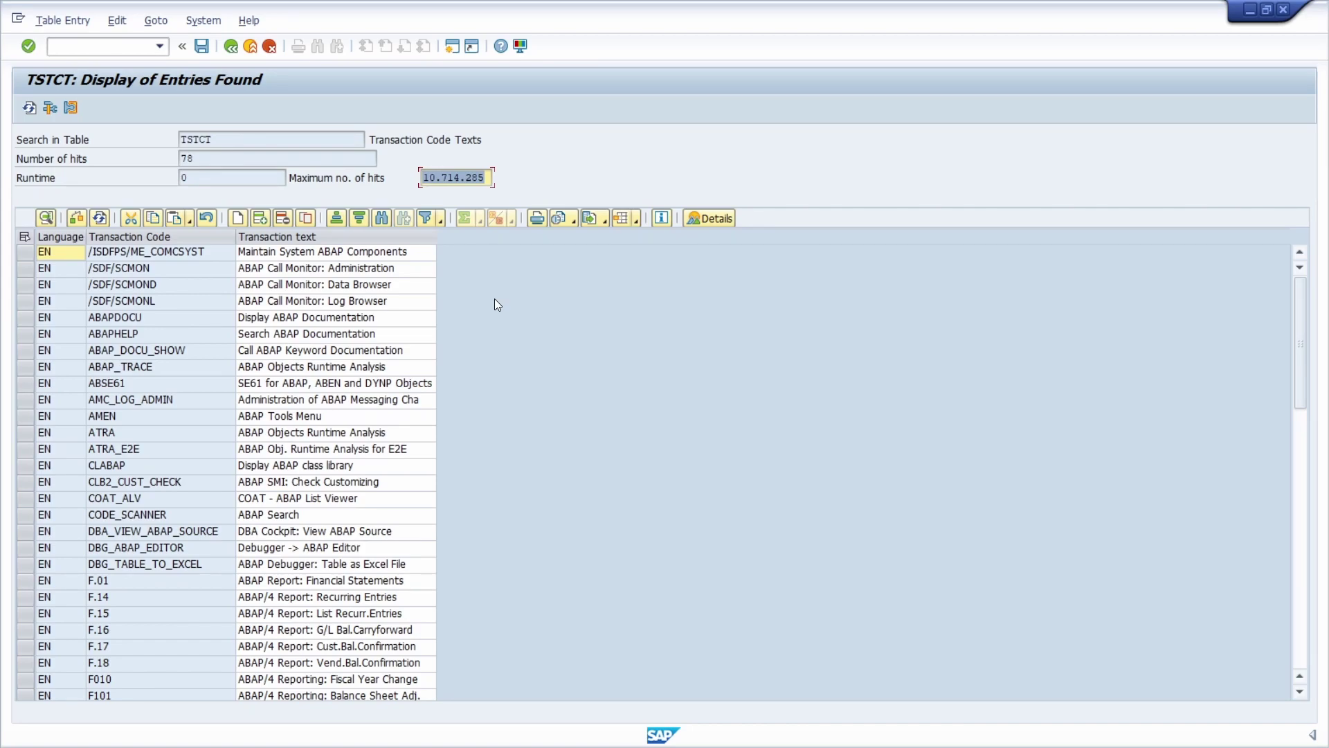
# Go back to the selection screen, change the table to TSTC and count its entries.
pyautogui.click(231, 46)
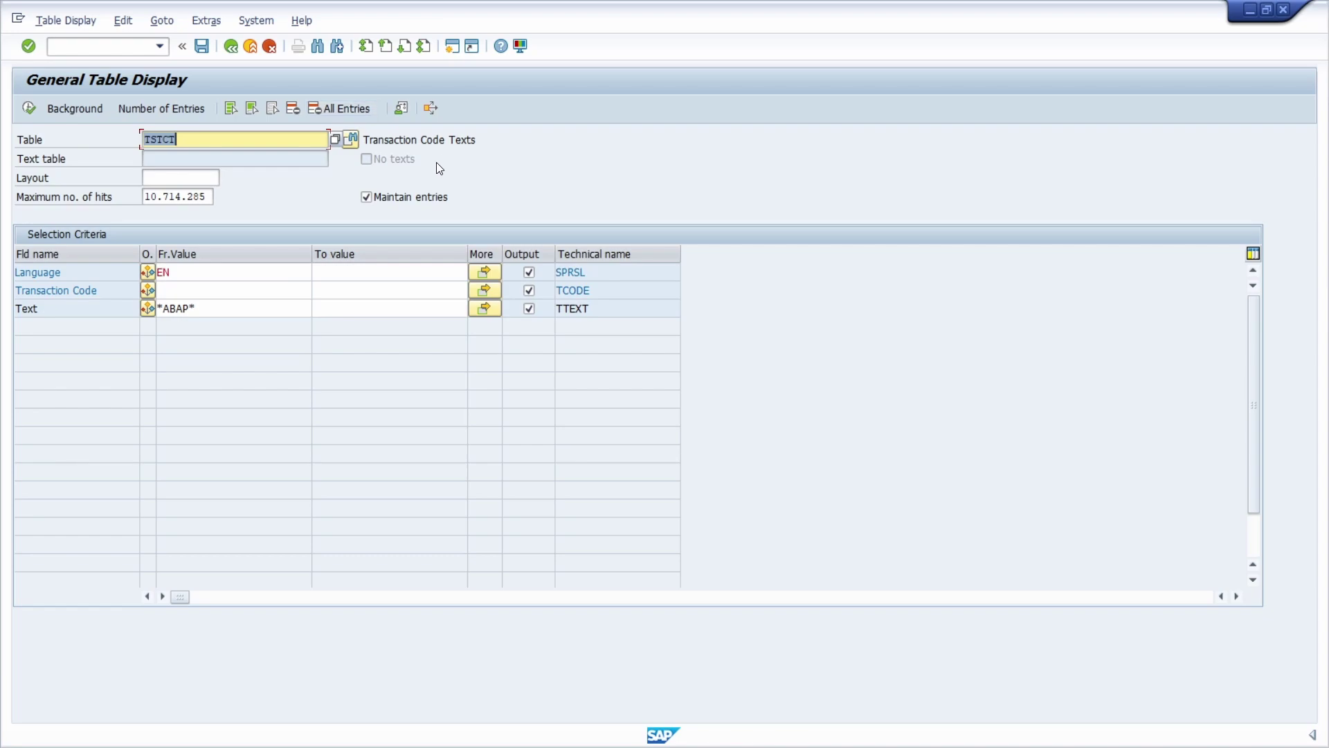
pyautogui.click(203, 137)
pyautogui.press('Return')
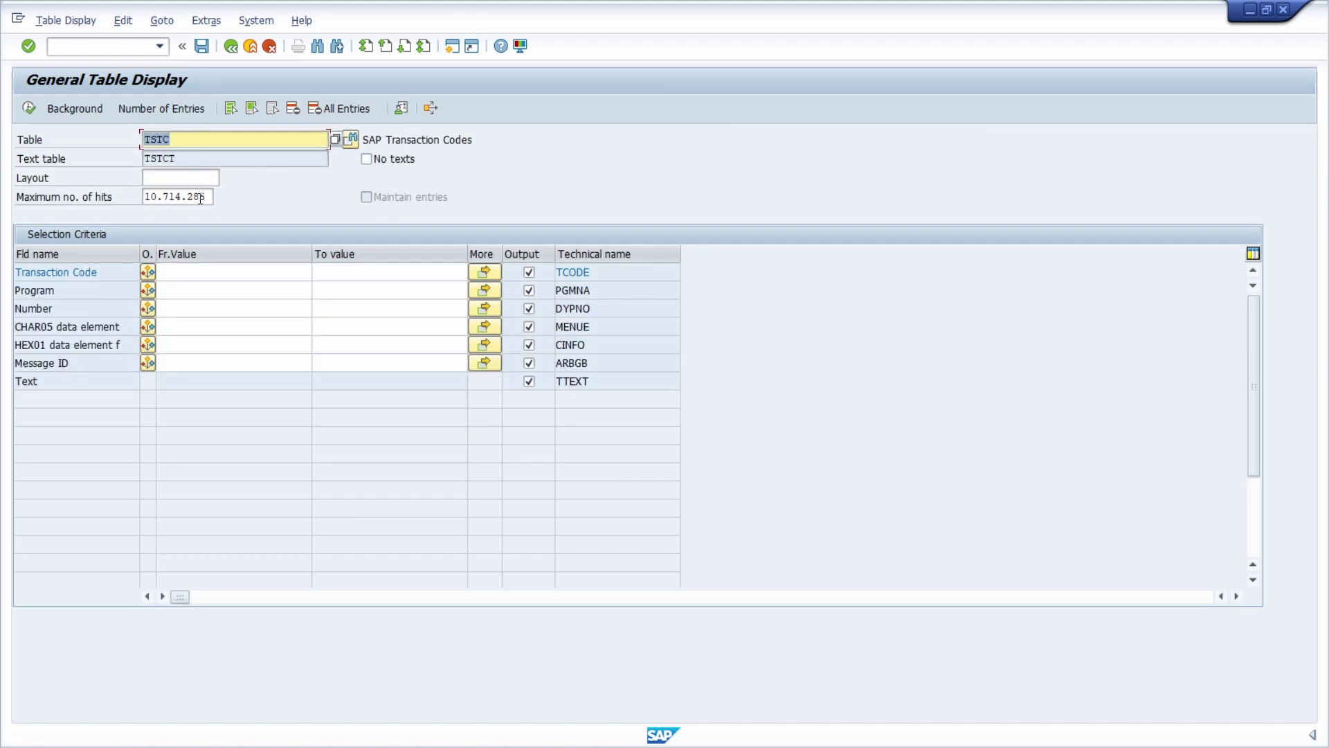
pyautogui.click(153, 109)
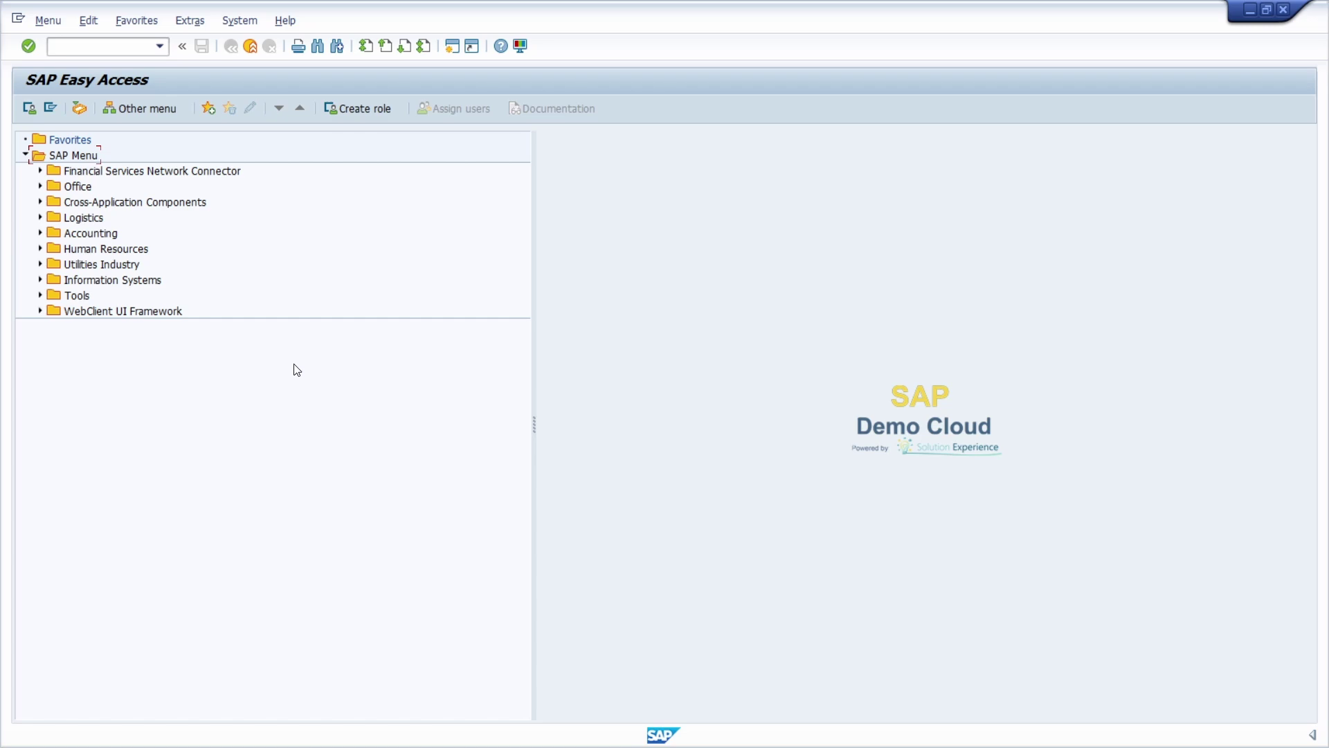
# Start transaction SE16N from the SAP Easy Access screen.
pyautogui.click(90, 50)
pyautogui.write('SE16N')
pyautogui.press('Return')
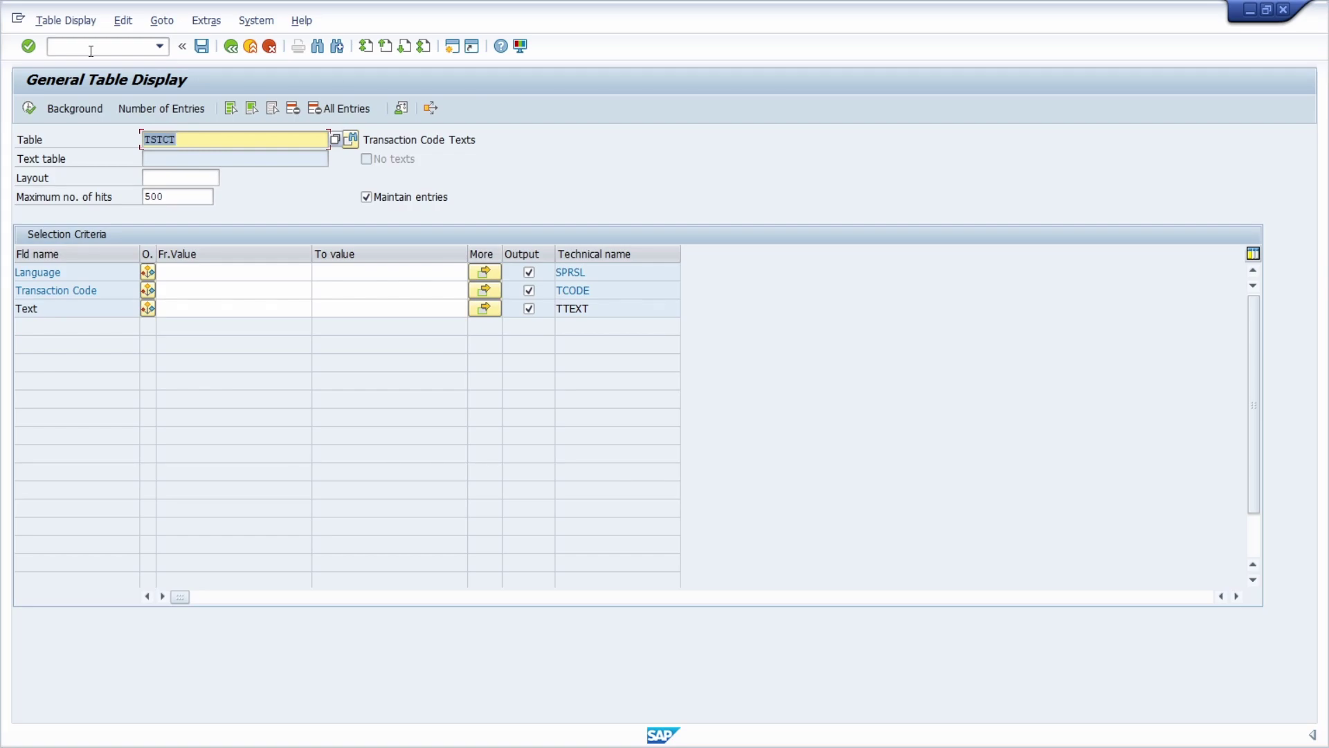
# Look up the current transaction code in the system status details and close them.
pyautogui.click(256, 20)
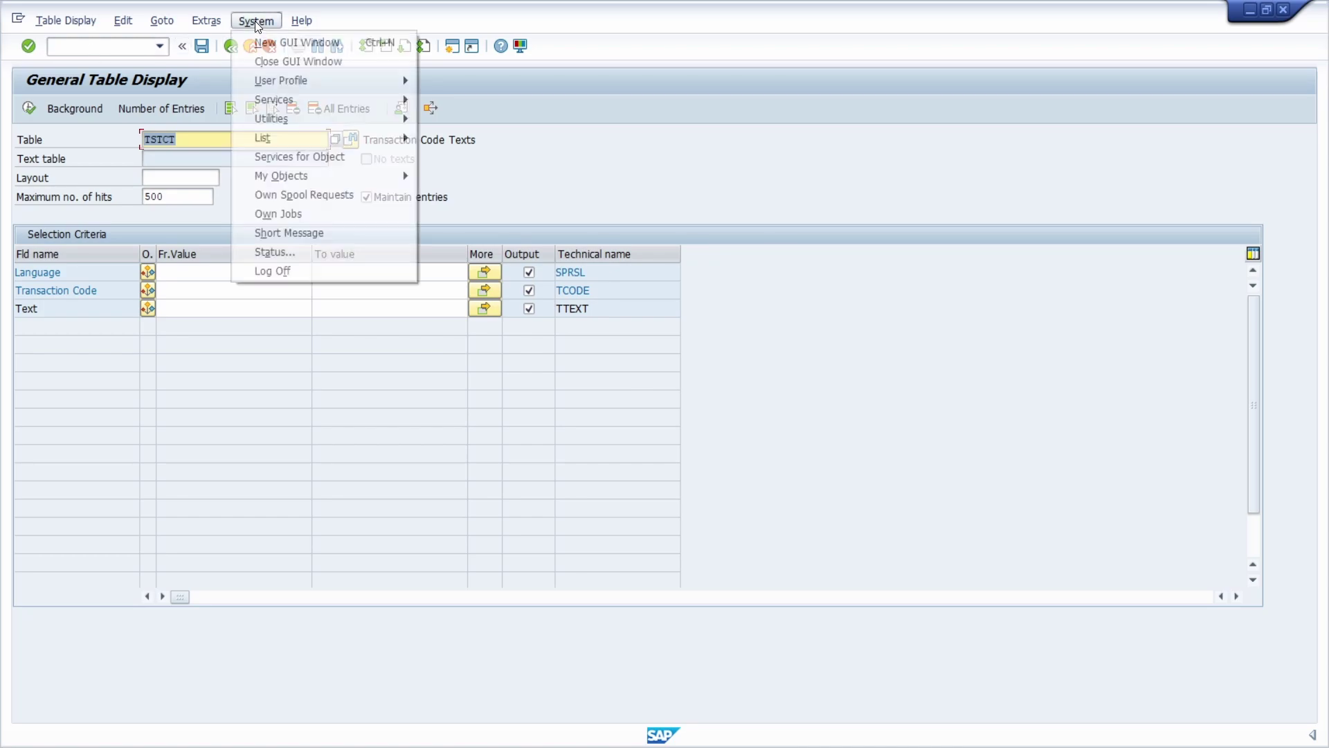
pyautogui.click(307, 253)
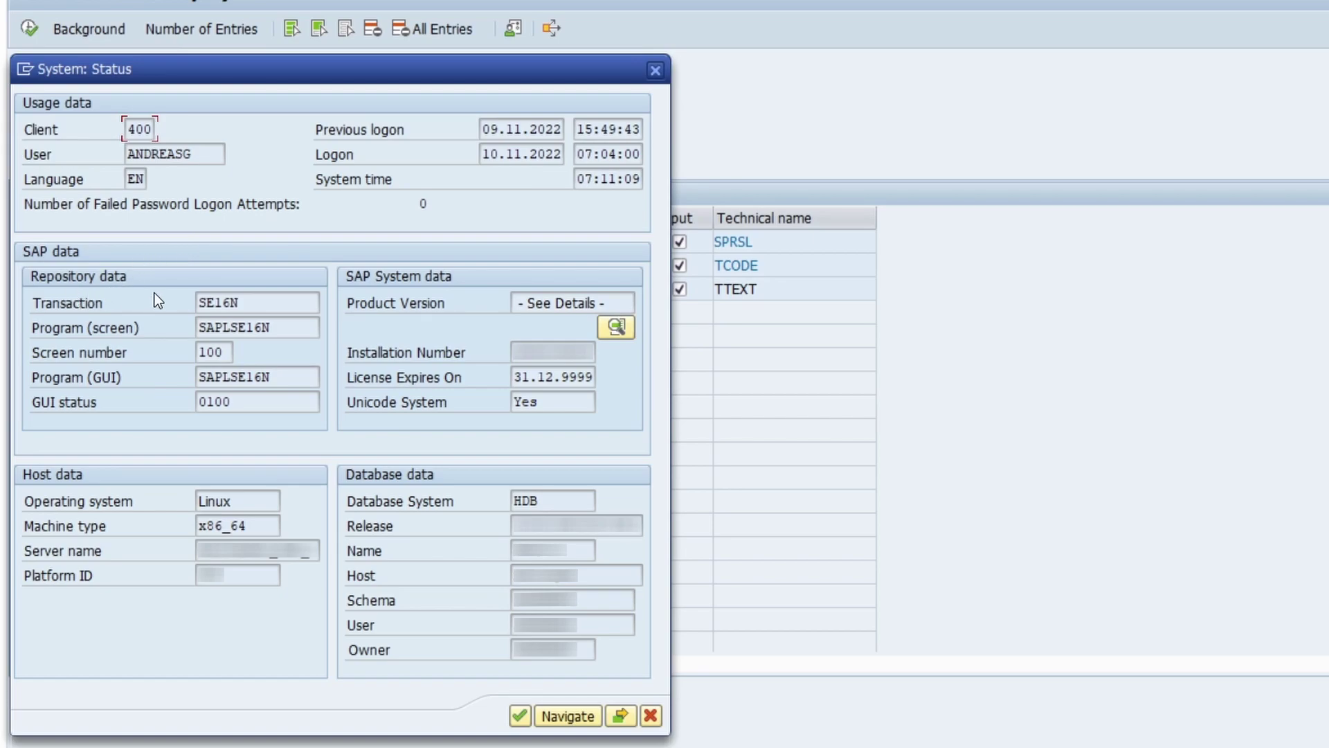
pyautogui.doubleClick(262, 302)
pyautogui.click(280, 303)
pyautogui.click(655, 71)
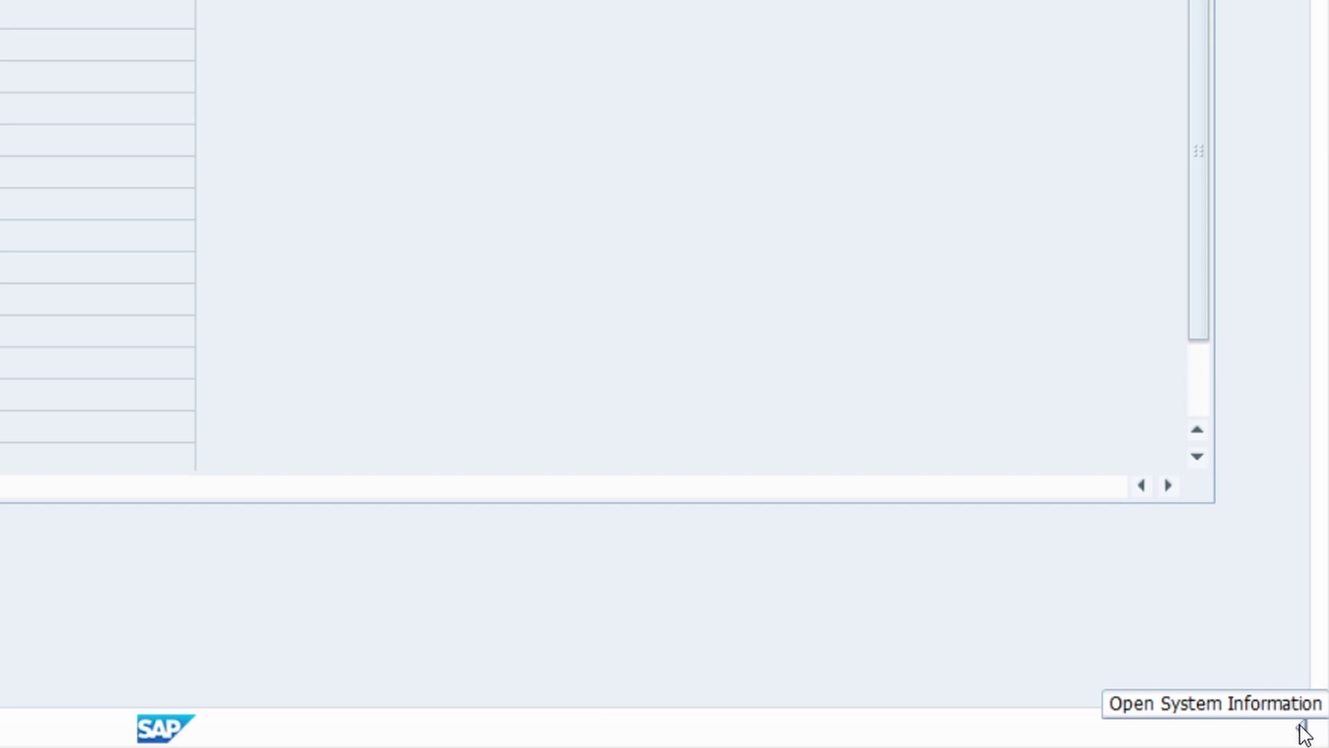
# Expand the system information in the status bar, check its list of session details including the transaction, and collapse it again.
pyautogui.click(1303, 728)
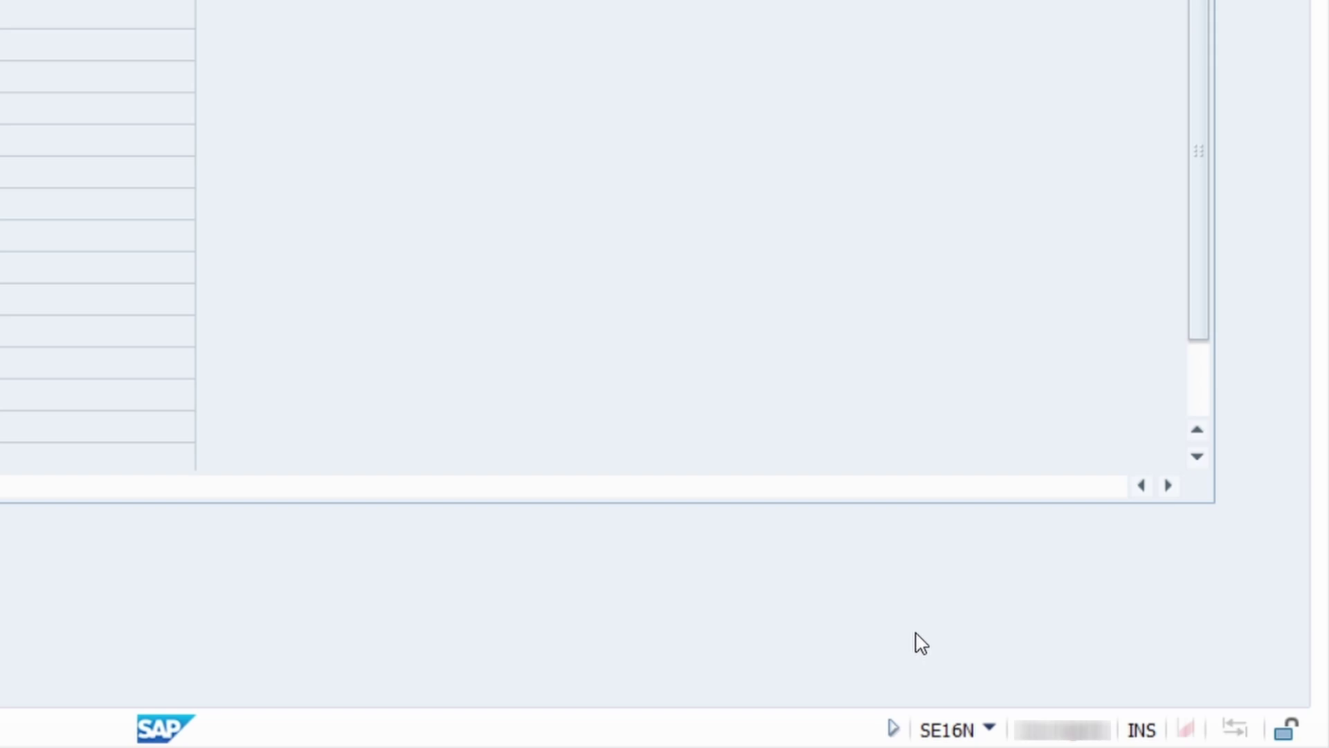
pyautogui.click(990, 730)
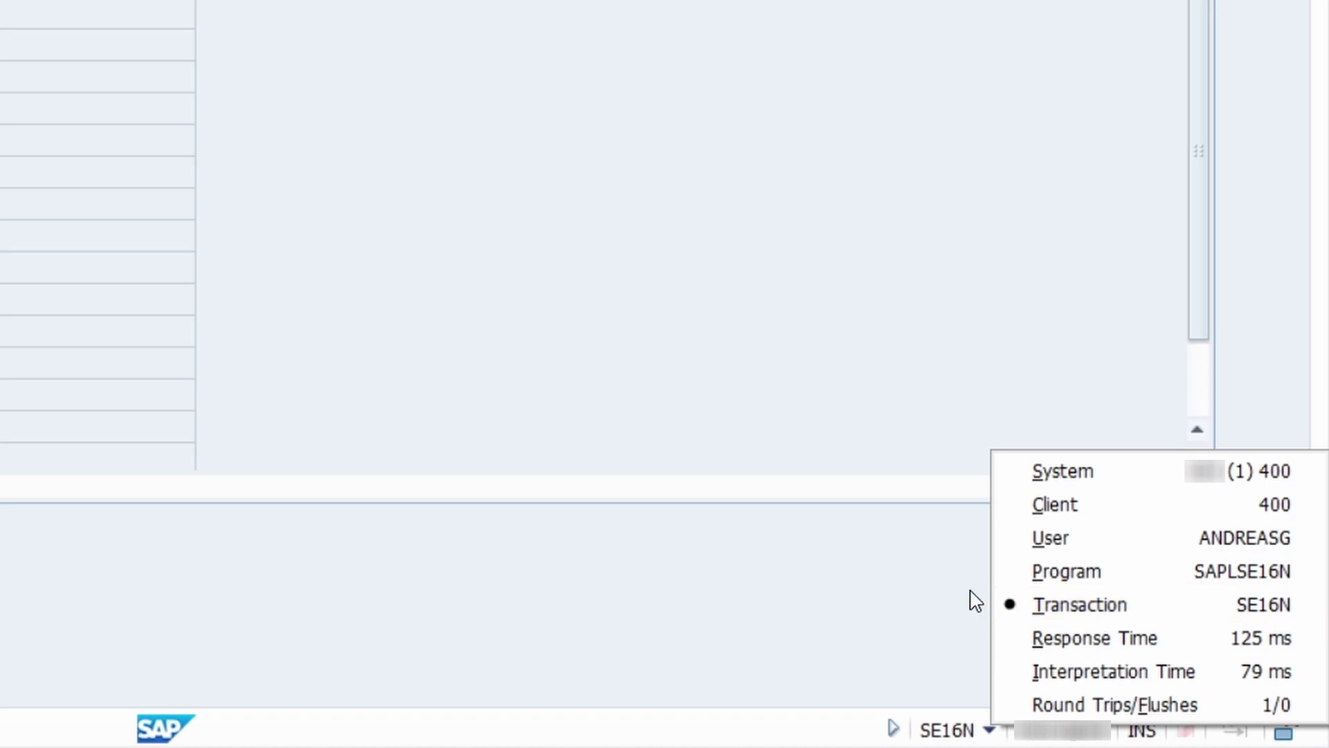
pyautogui.click(878, 713)
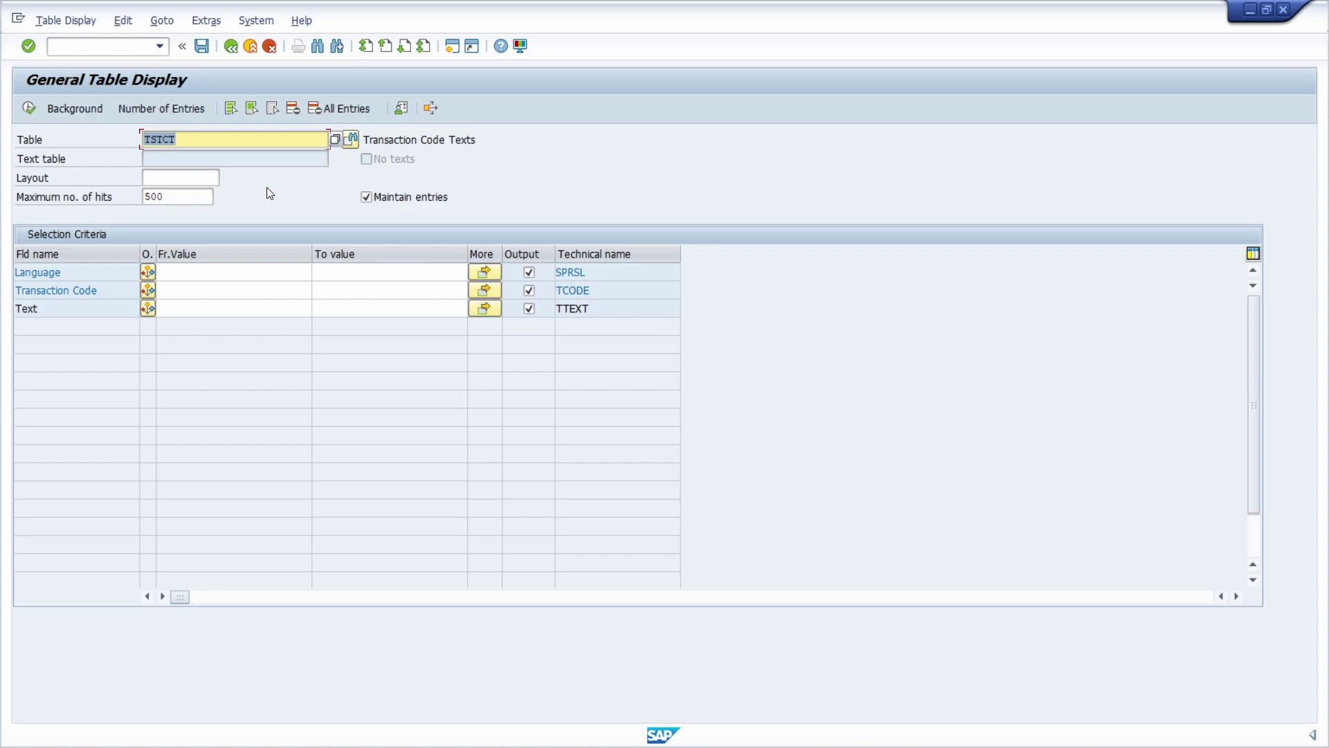
# Leave the table display, open SBWP - Workplace from the Office folder of the SAP menu, and return to SAP Easy Access.
pyautogui.click(232, 47)
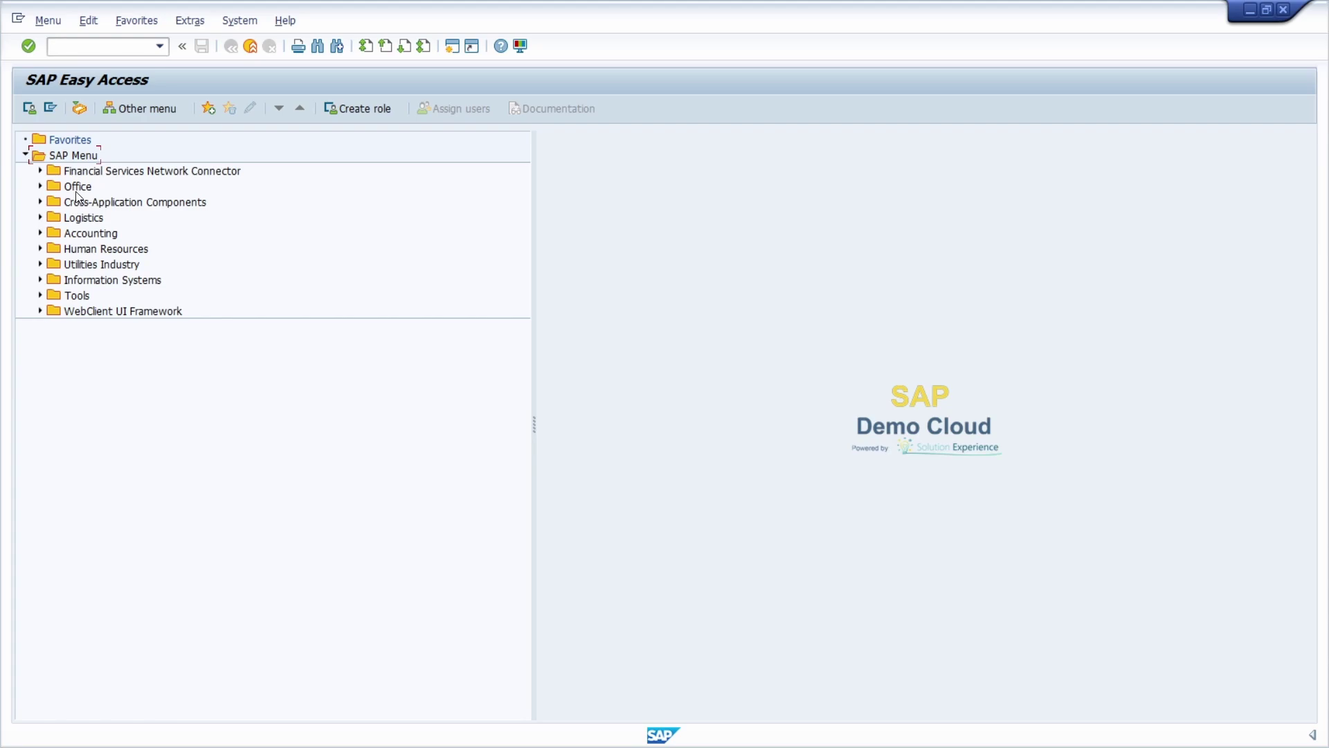
pyautogui.click(40, 187)
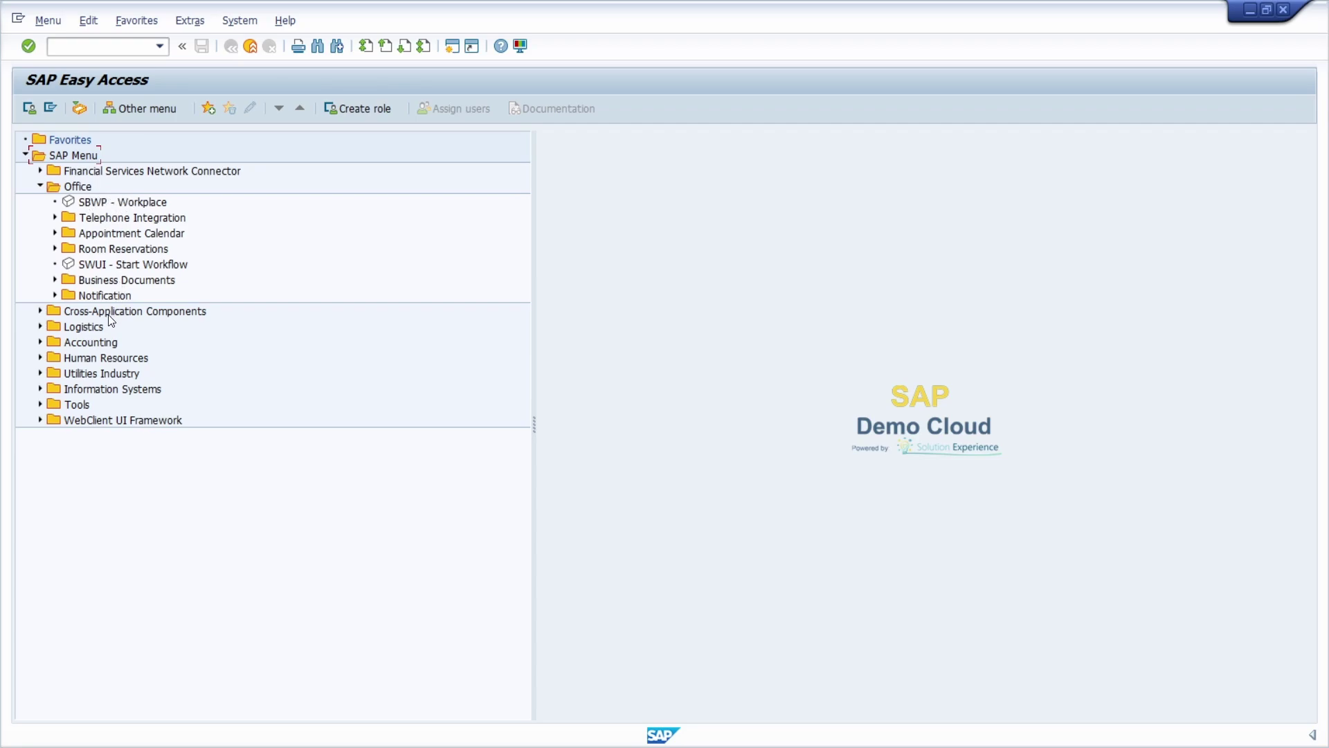
pyautogui.doubleClick(109, 204)
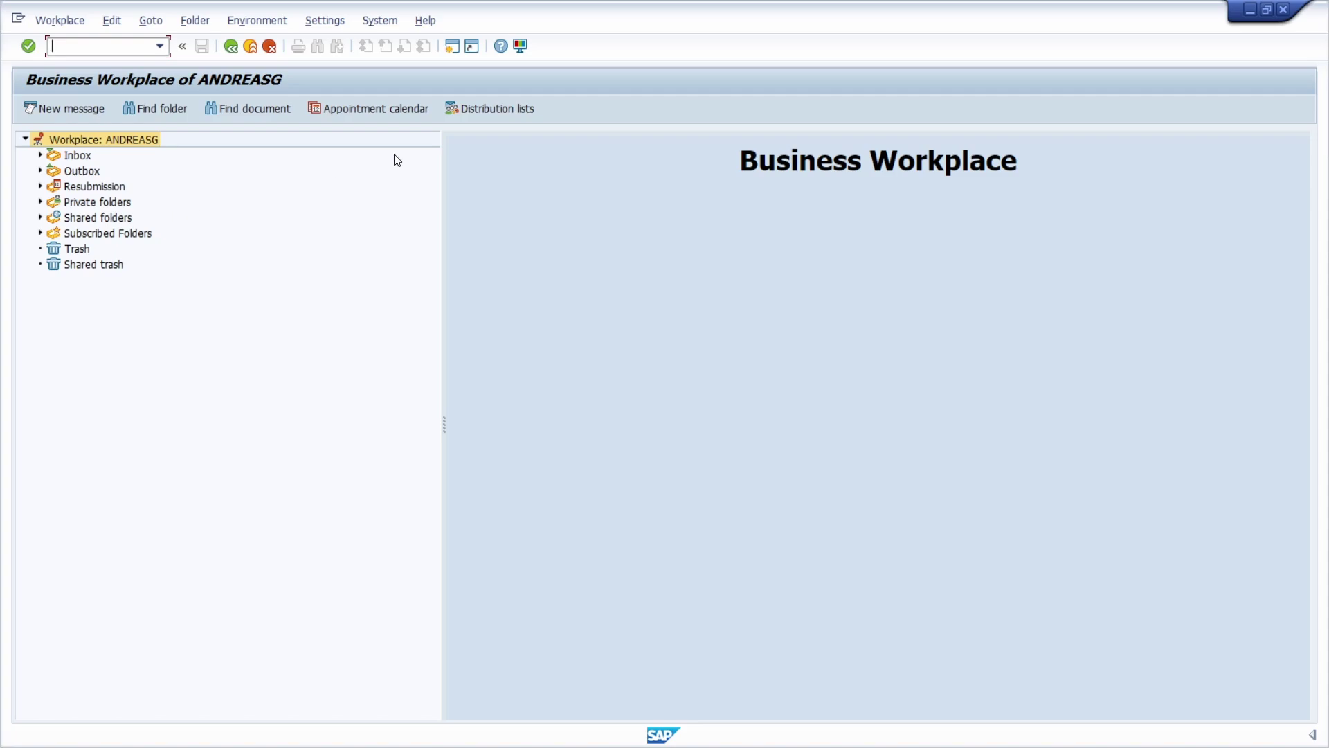
pyautogui.click(228, 46)
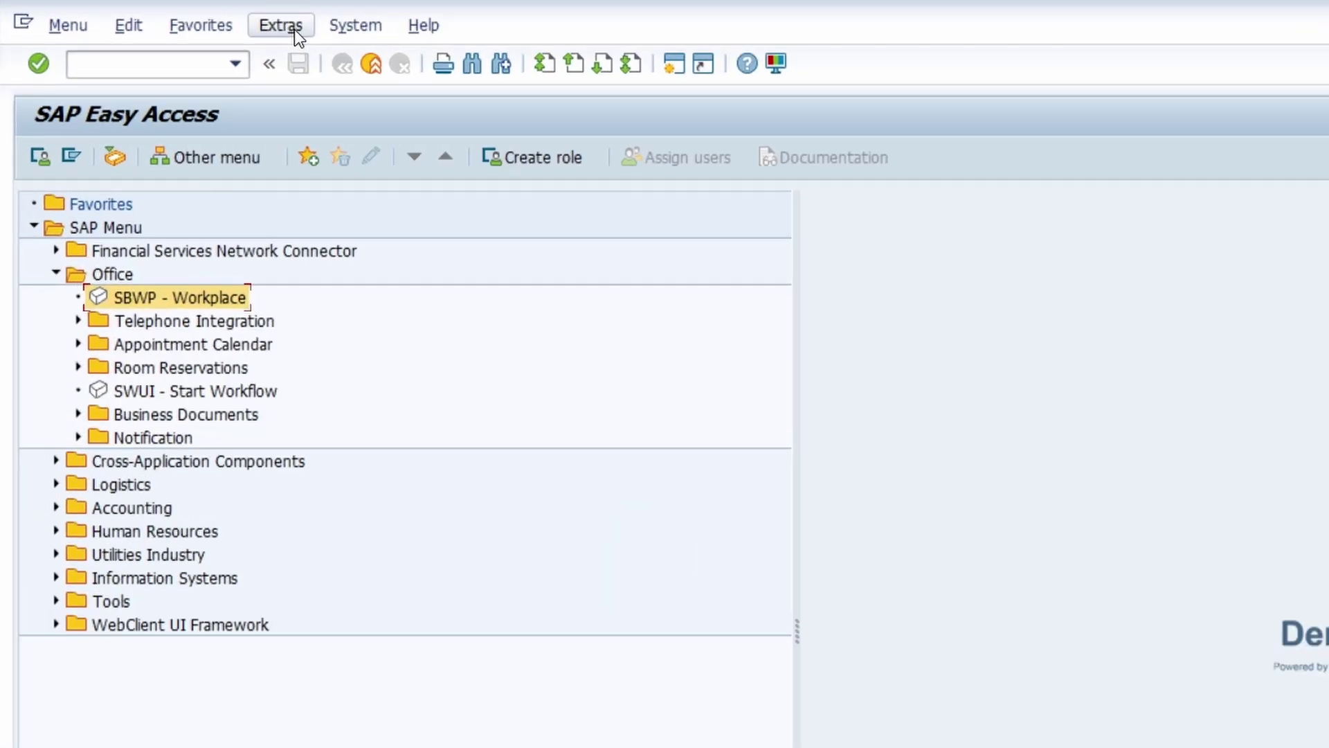
# Turn off Display Technical Names in the SAP Easy Access settings and expand the Office folder to check its entries.
pyautogui.click(293, 29)
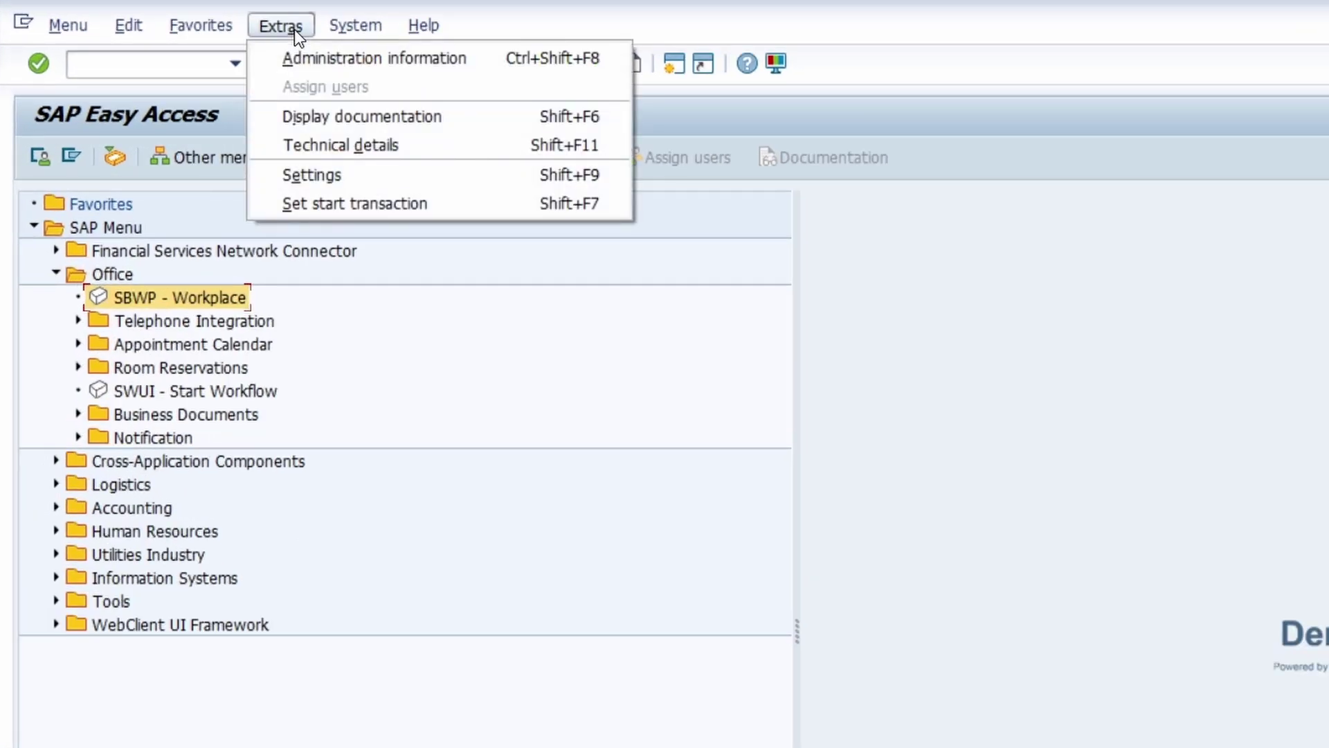
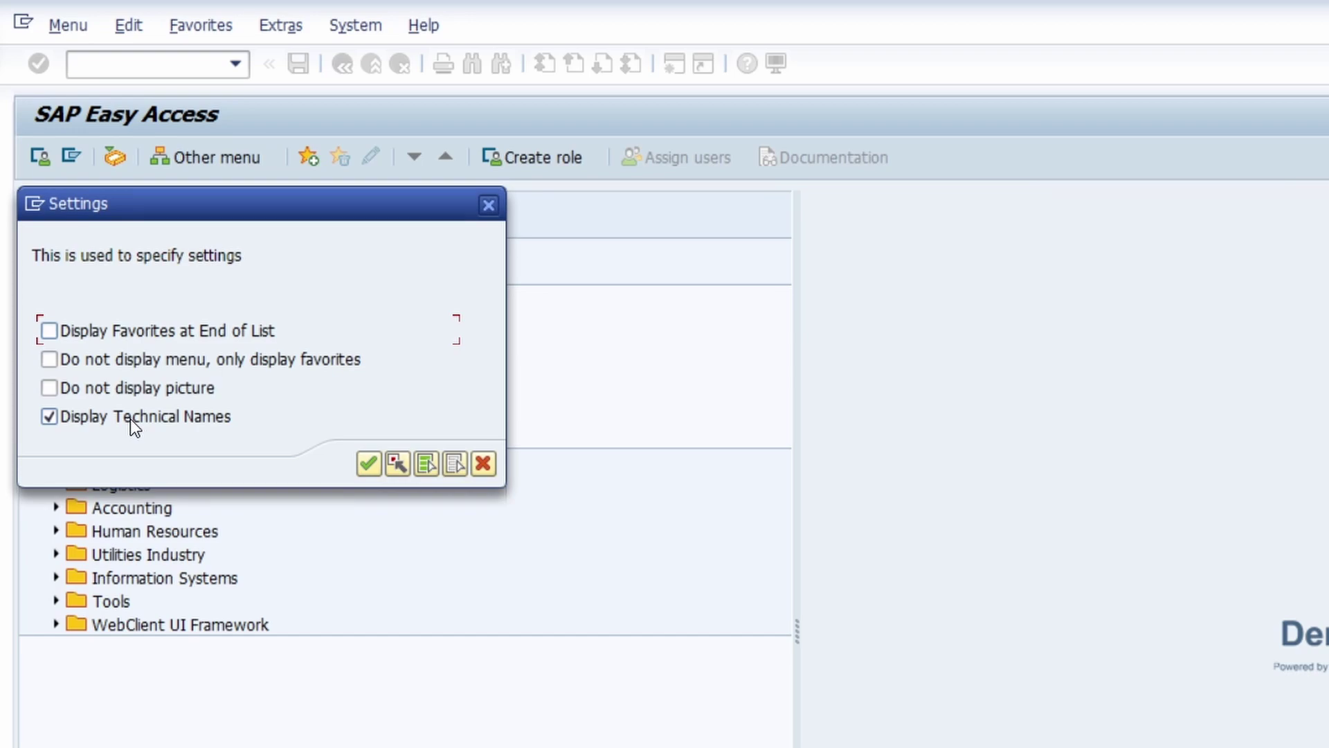
pyautogui.click(130, 418)
pyautogui.click(367, 465)
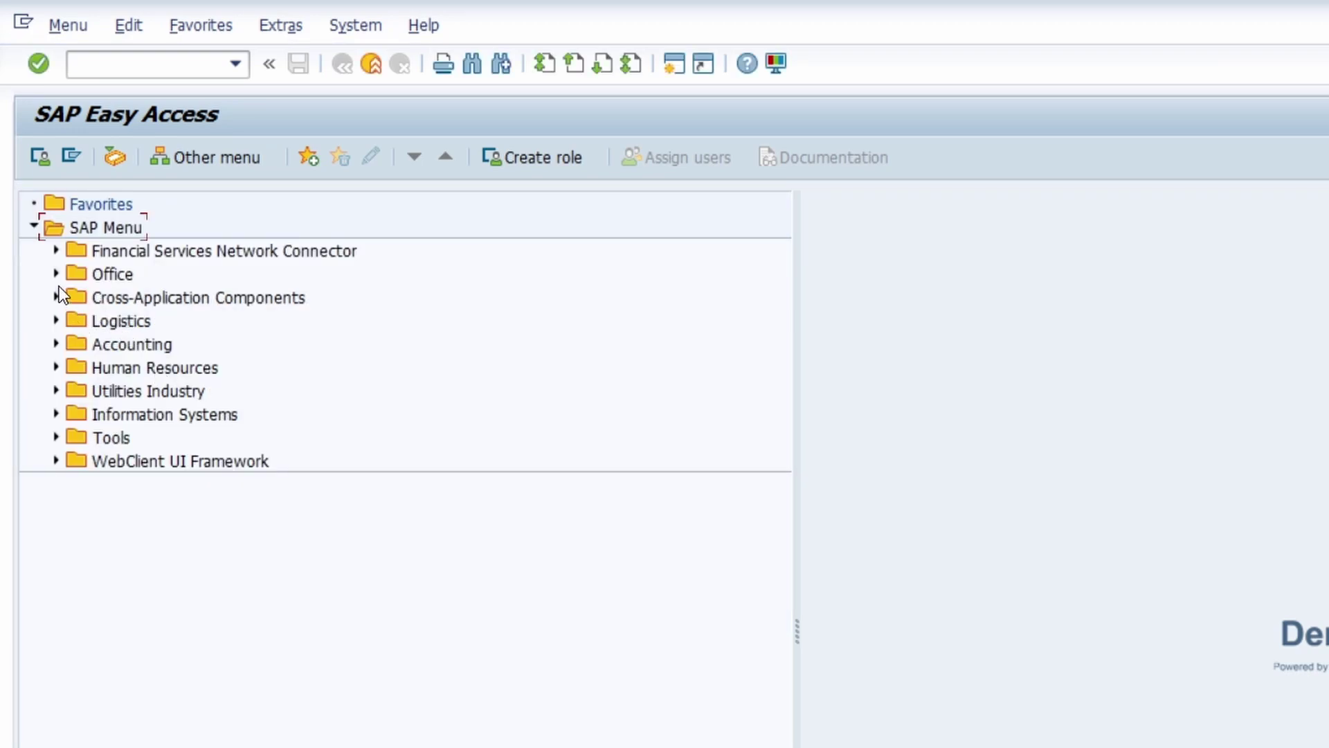
pyautogui.click(56, 274)
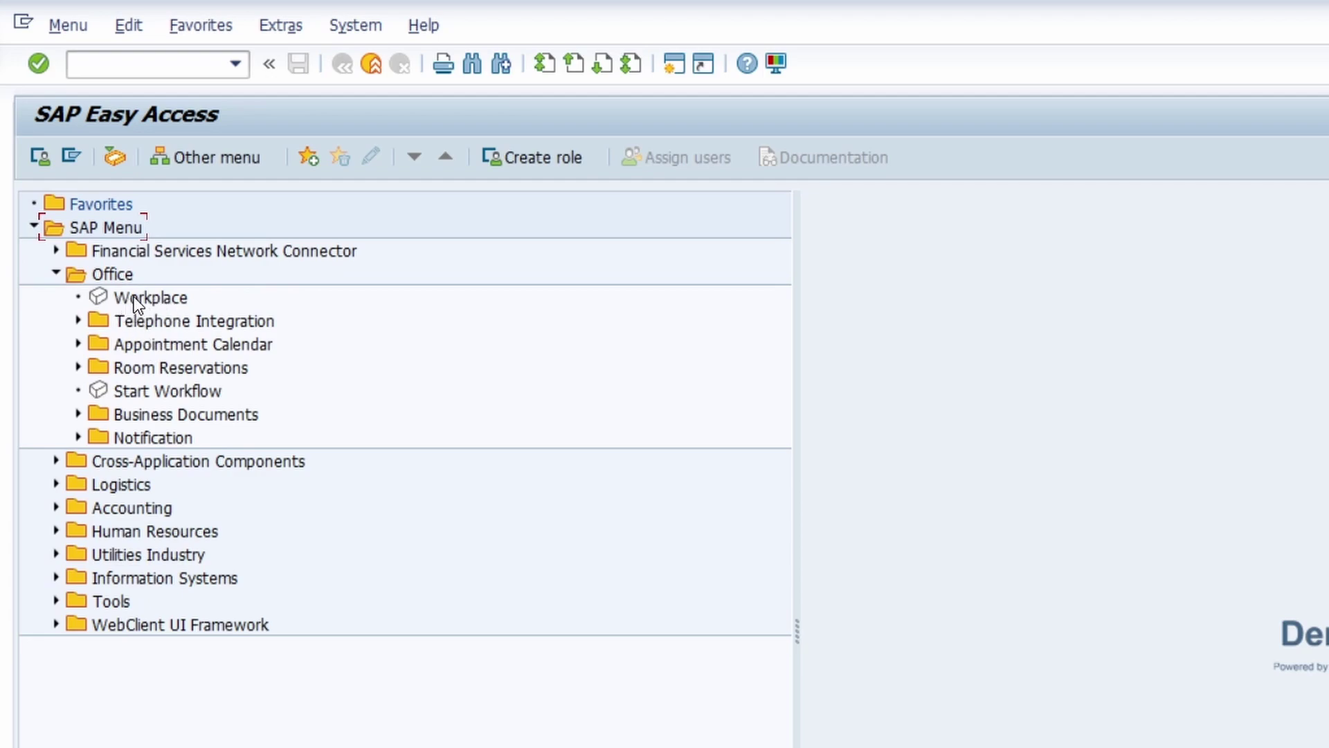
# Turn Display Technical Names back on in the SAP Easy Access settings and expand the Office folder.
pyautogui.click(280, 25)
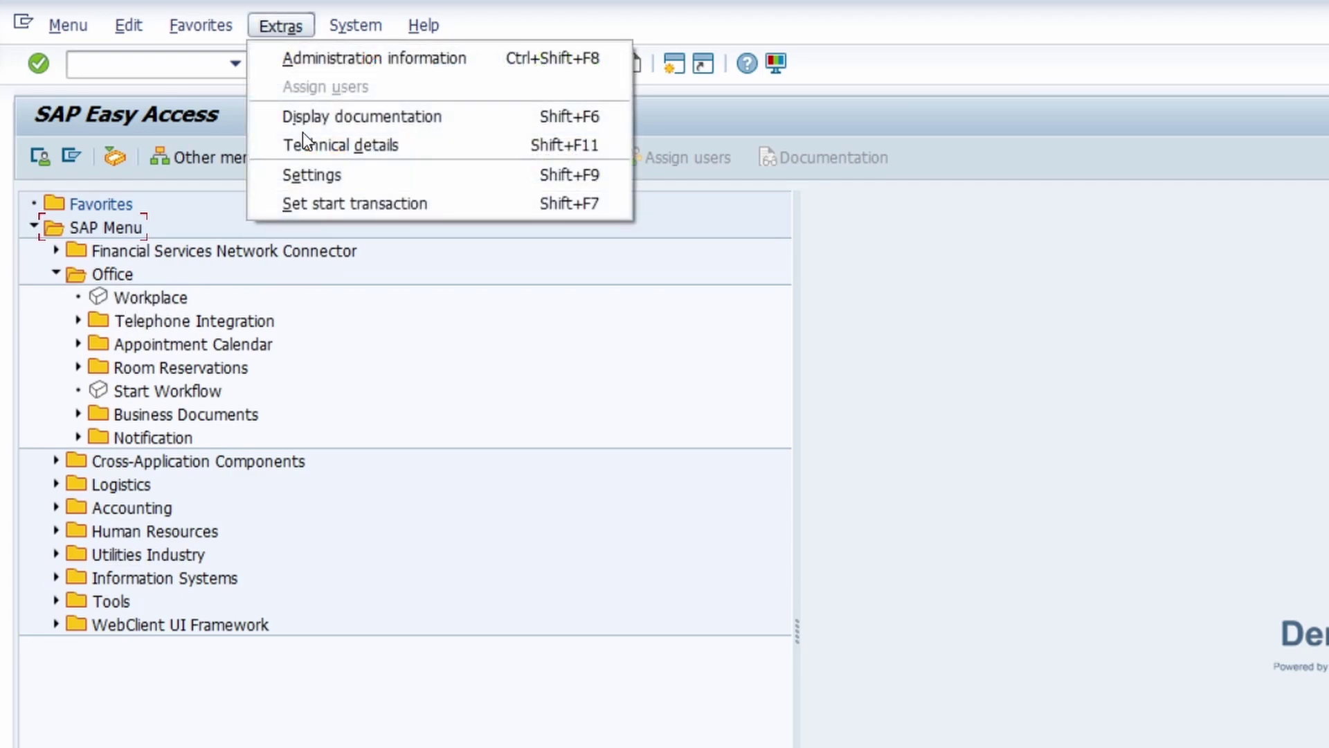
pyautogui.click(352, 174)
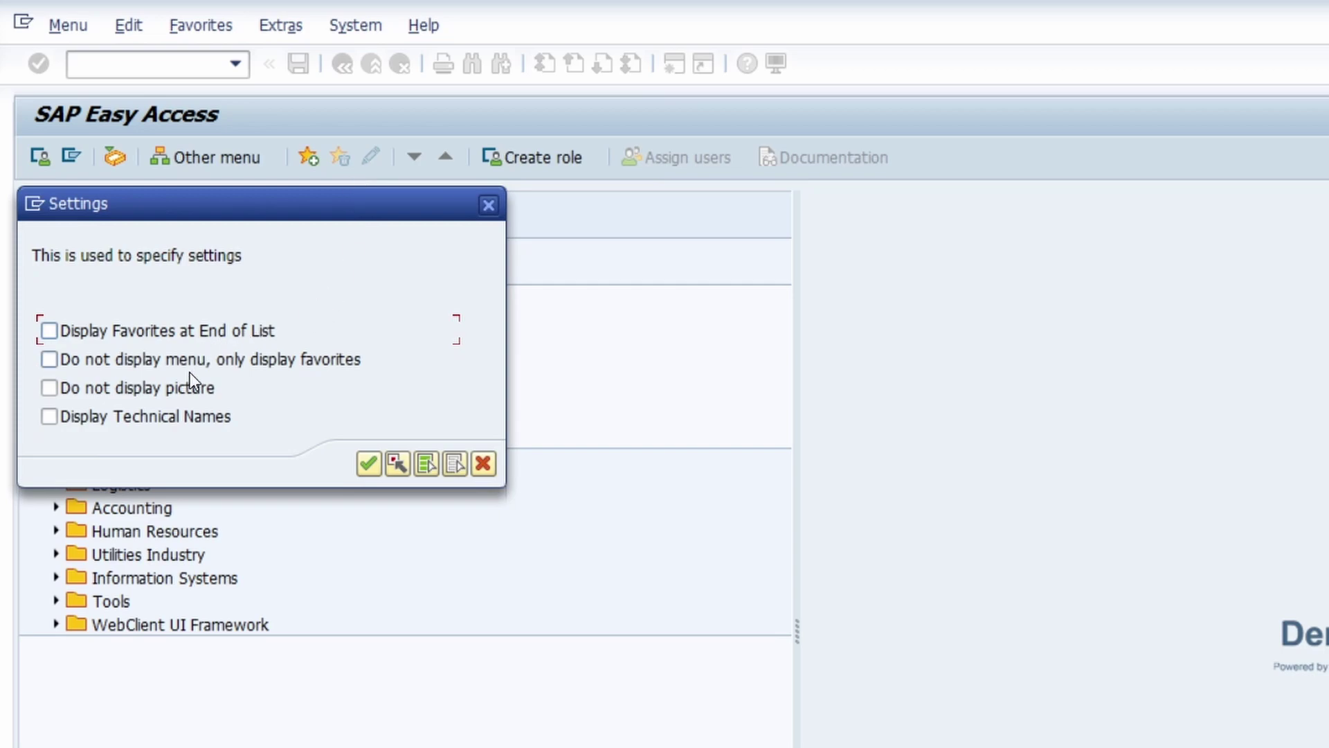
pyautogui.click(143, 417)
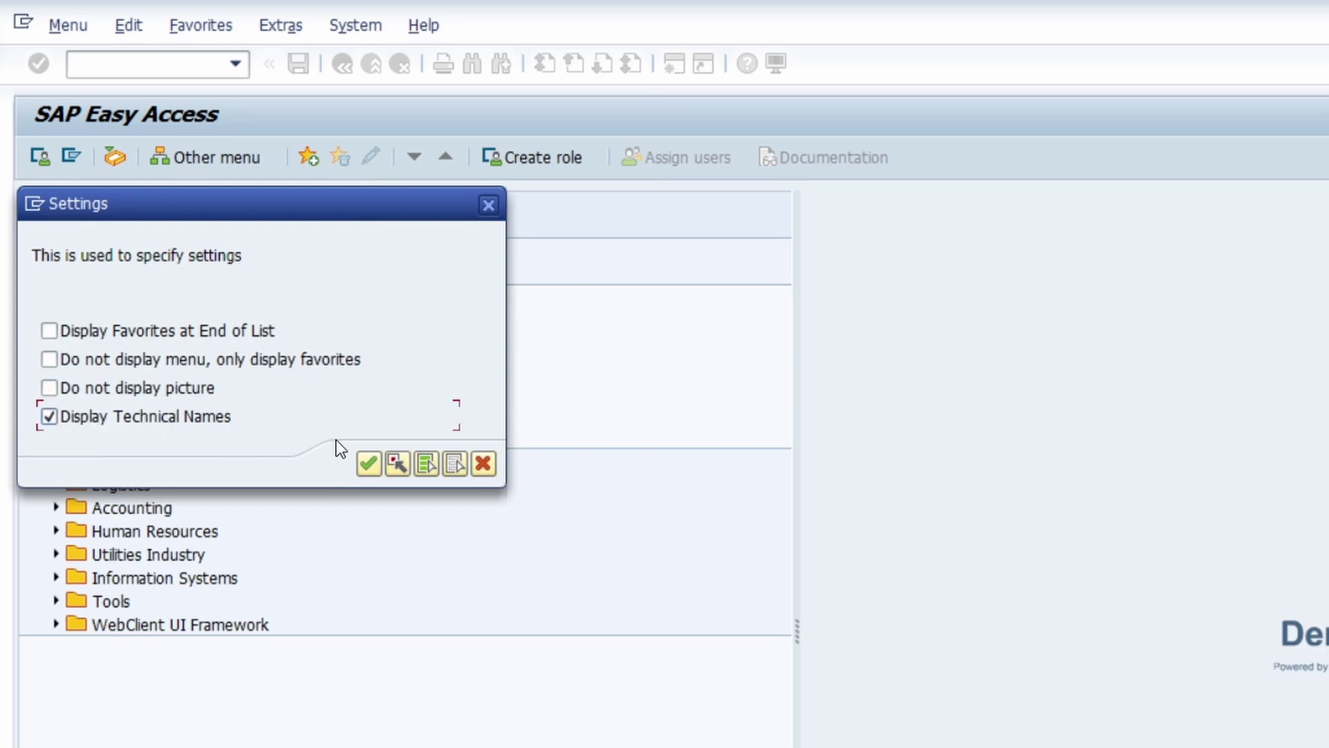
pyautogui.click(368, 463)
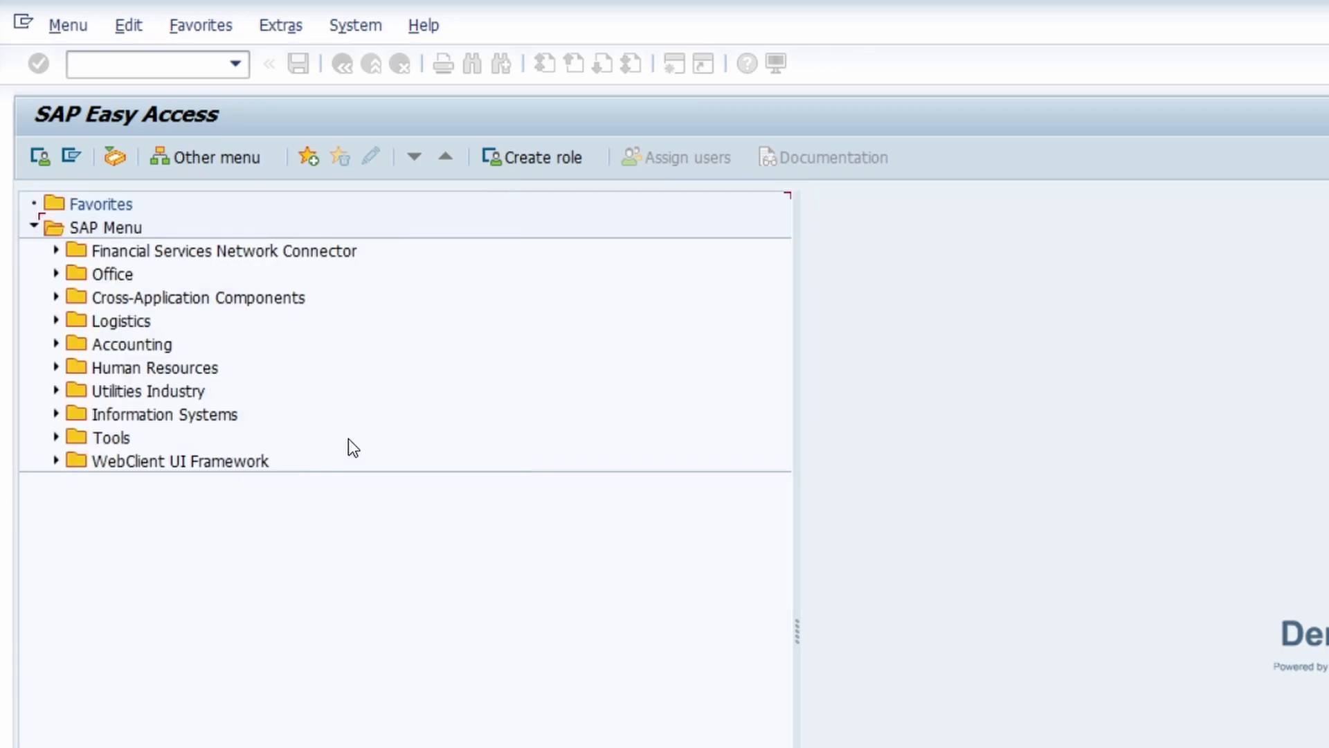
pyautogui.click(56, 274)
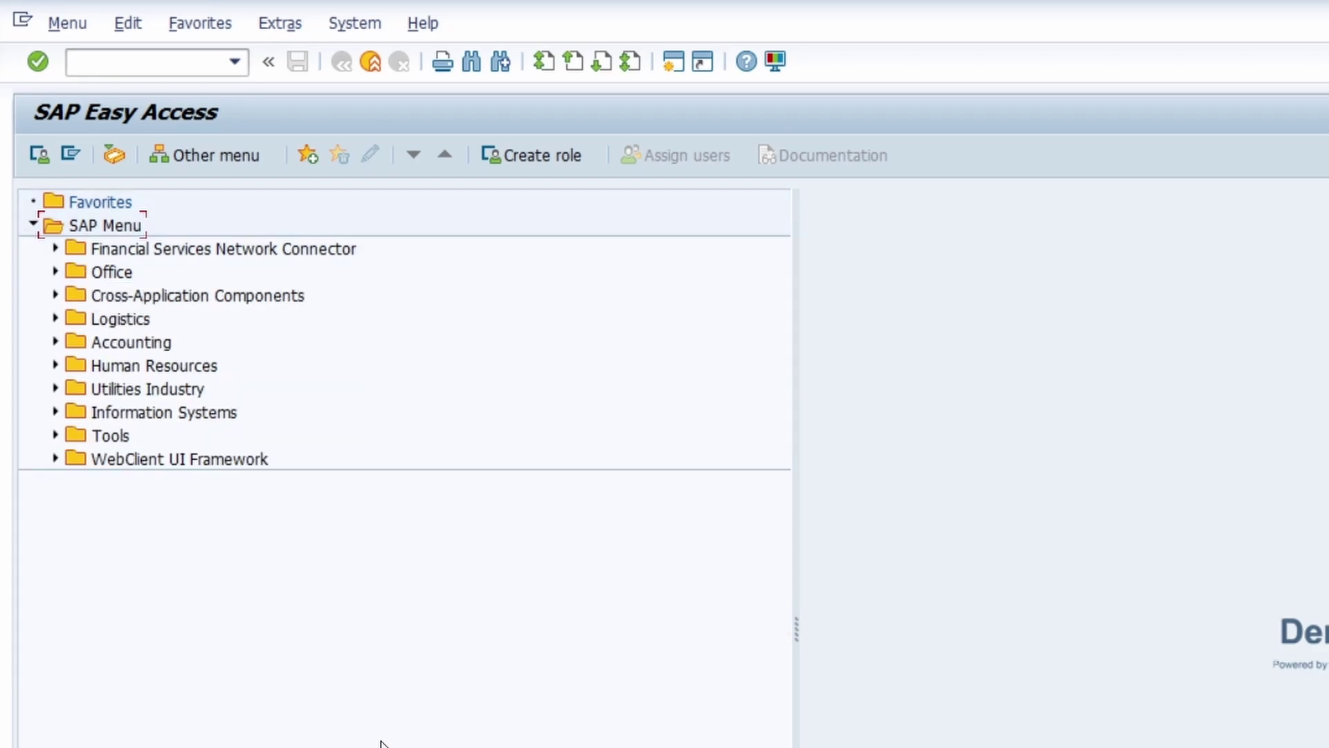
# Start transaction search_sap_menu from SAP Easy Access and search the menu for the text ABAP.
pyautogui.click(131, 69)
pyautogui.write('search_sap_menu')
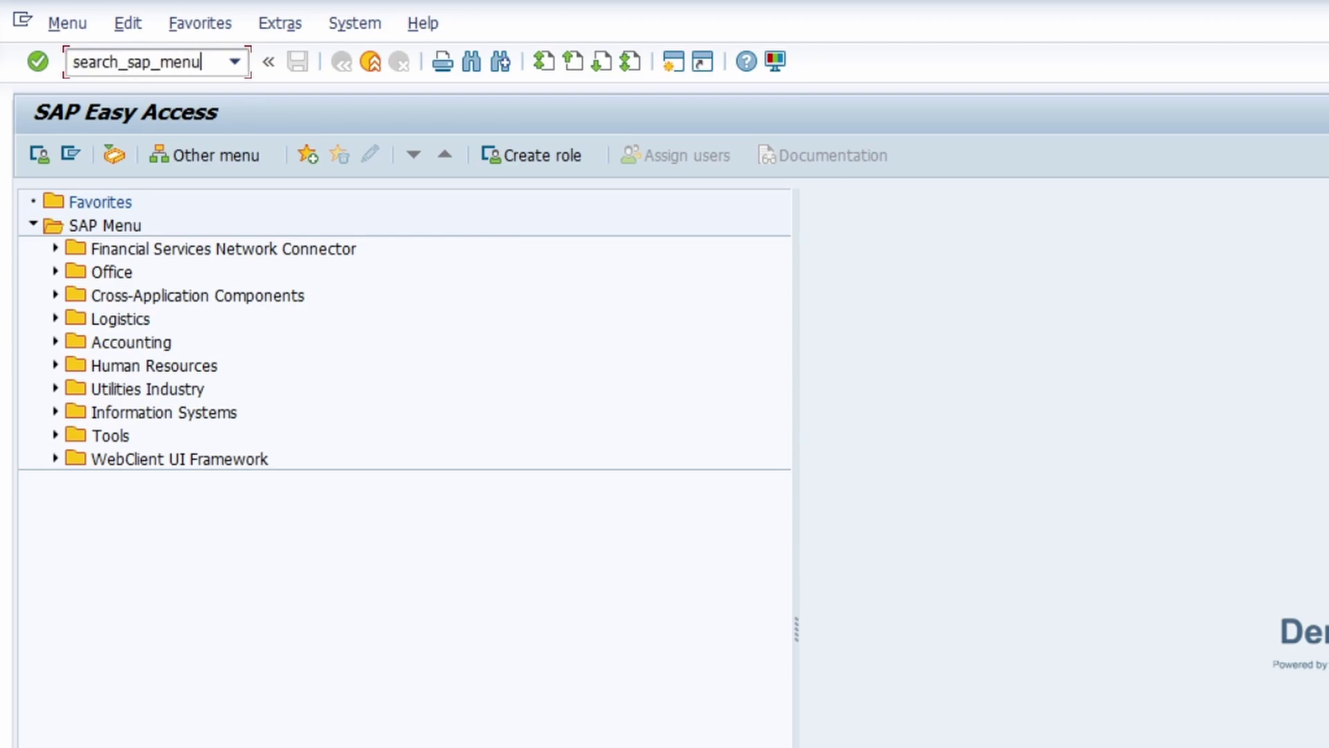
pyautogui.press('Return')
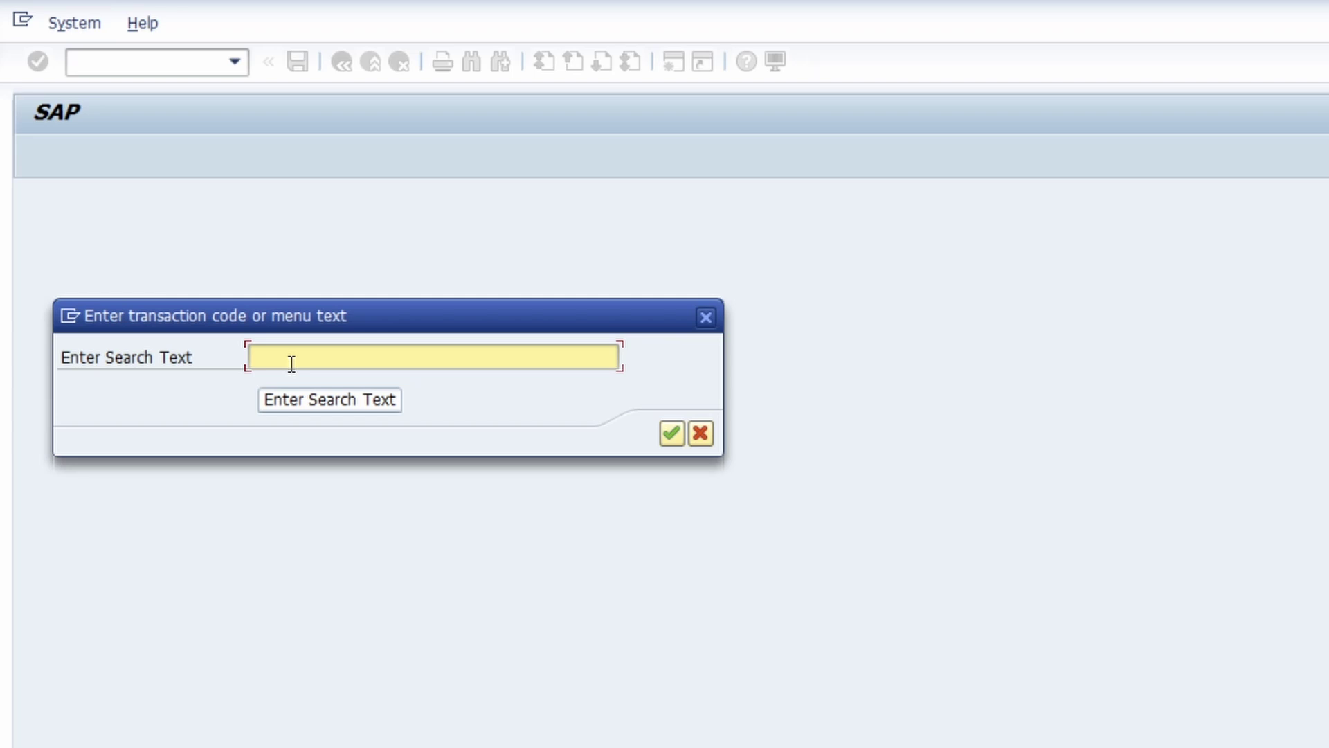
pyautogui.write('ABAP')
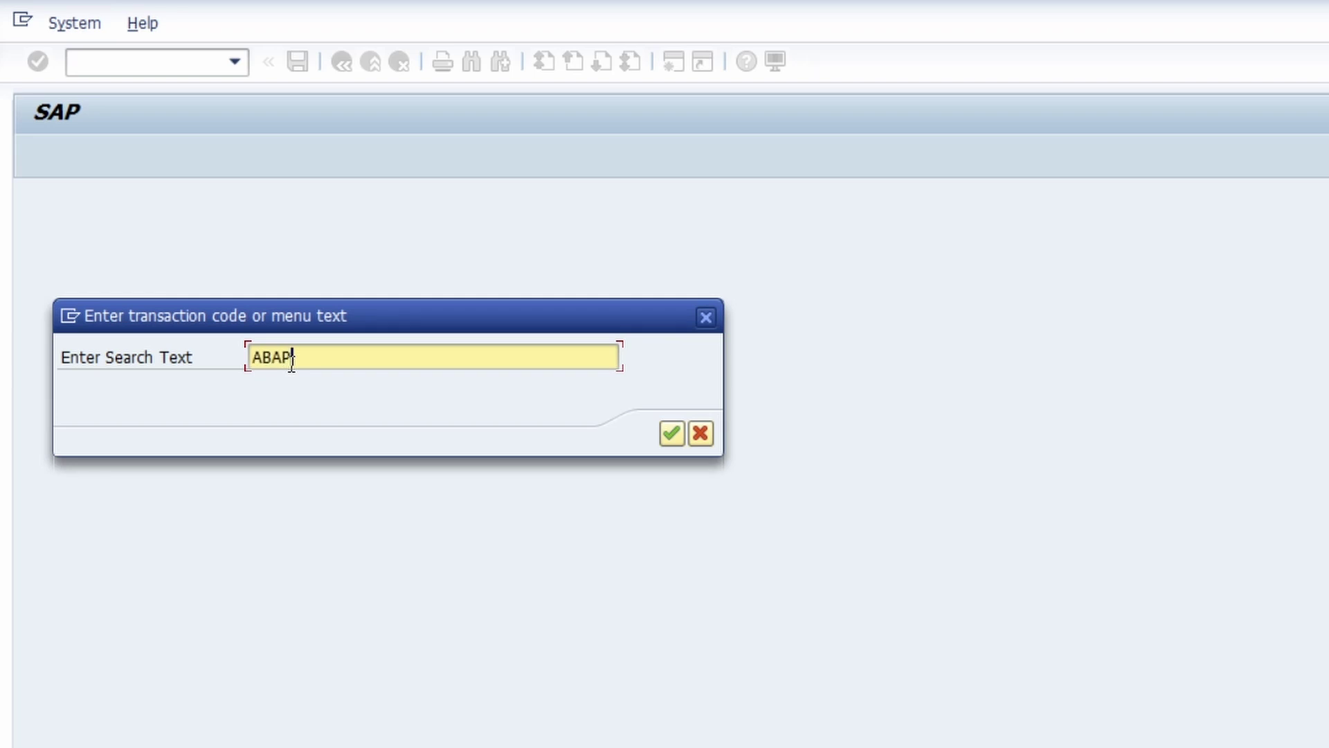
pyautogui.click(671, 433)
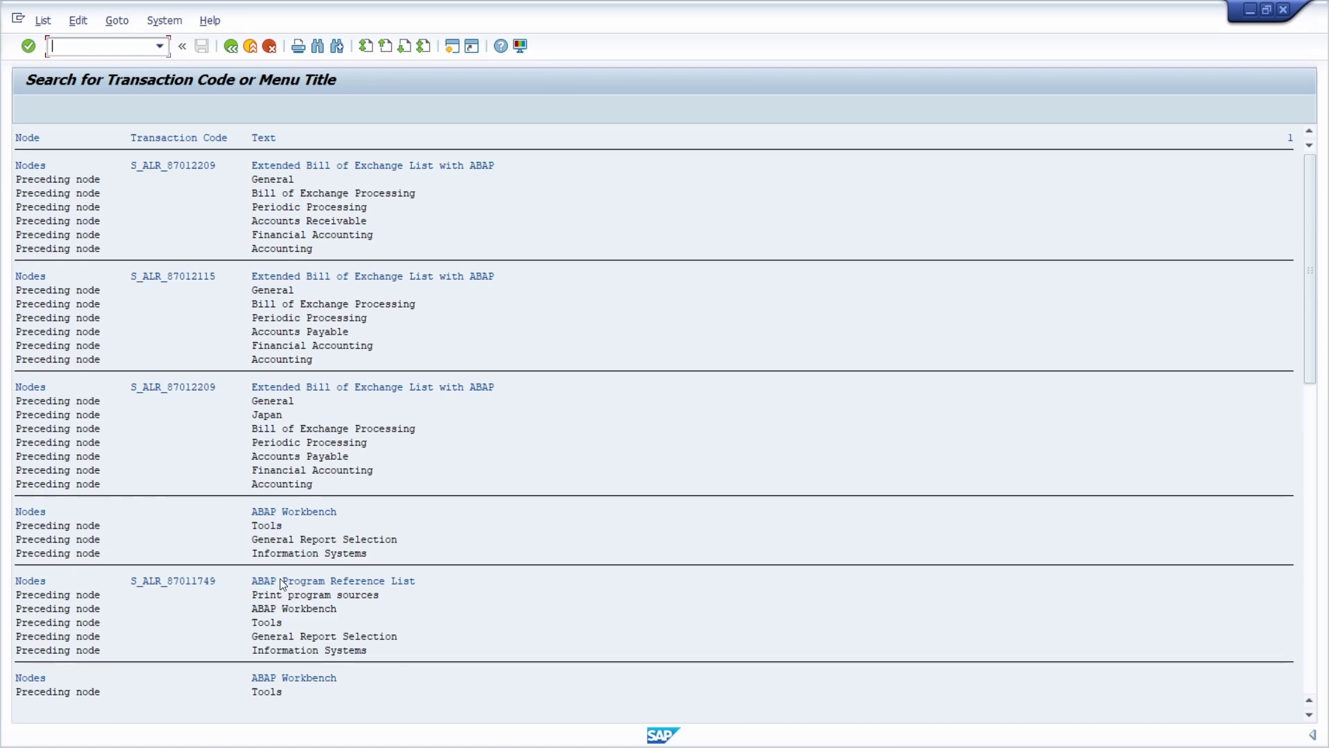
# Find the ABAP Dictionary entry in the search results, copy its transaction code SE11, and return to SAP Easy Access.
pyautogui.scroll(-2, 293, 581)
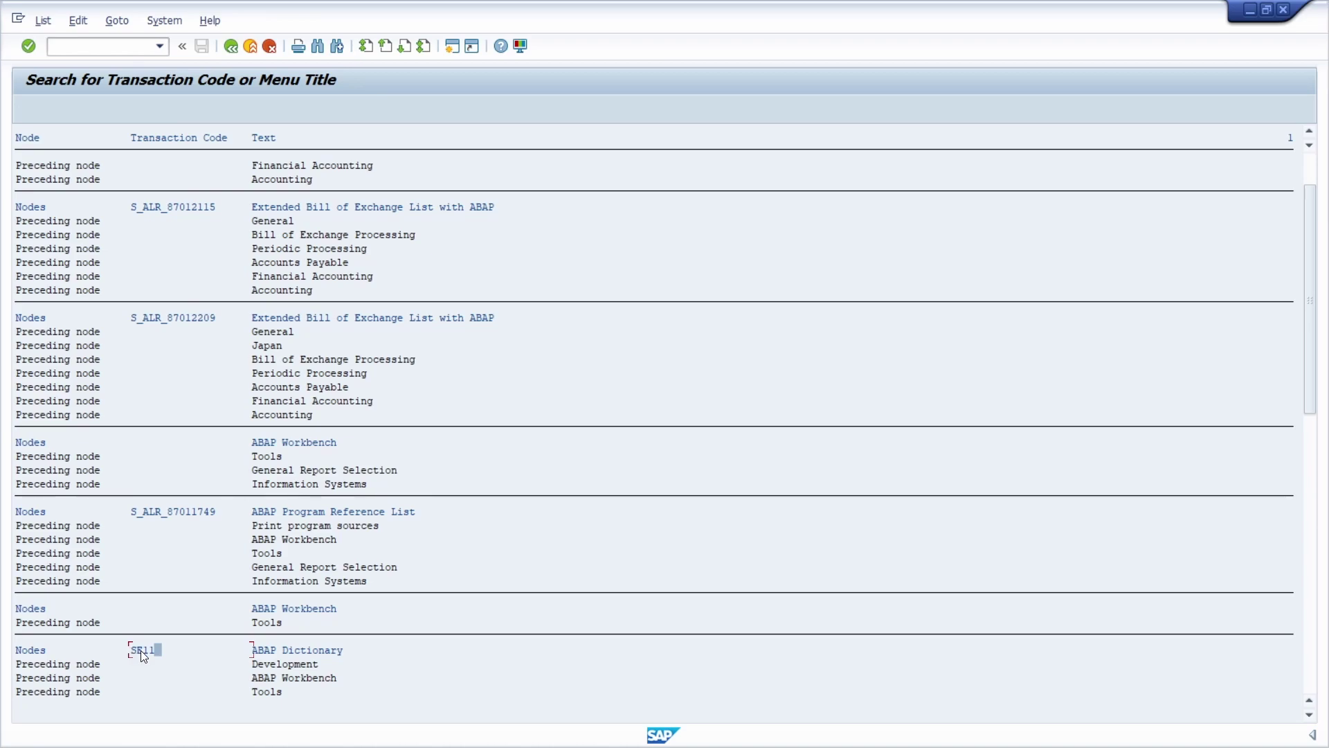
pyautogui.hotkey('ctrl', 'y')
pyautogui.moveTo(130, 646); pyautogui.dragTo(166, 651)
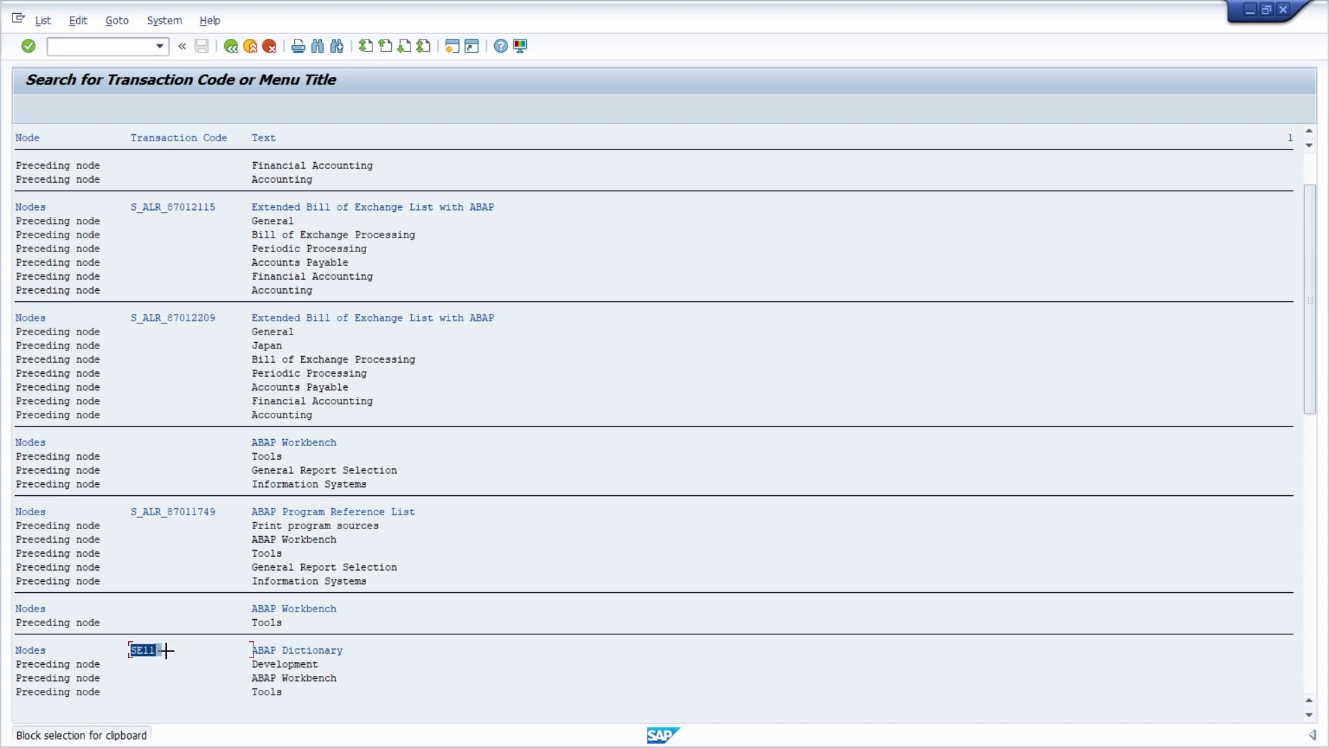
pyautogui.hotkey('ctrl', 'c')
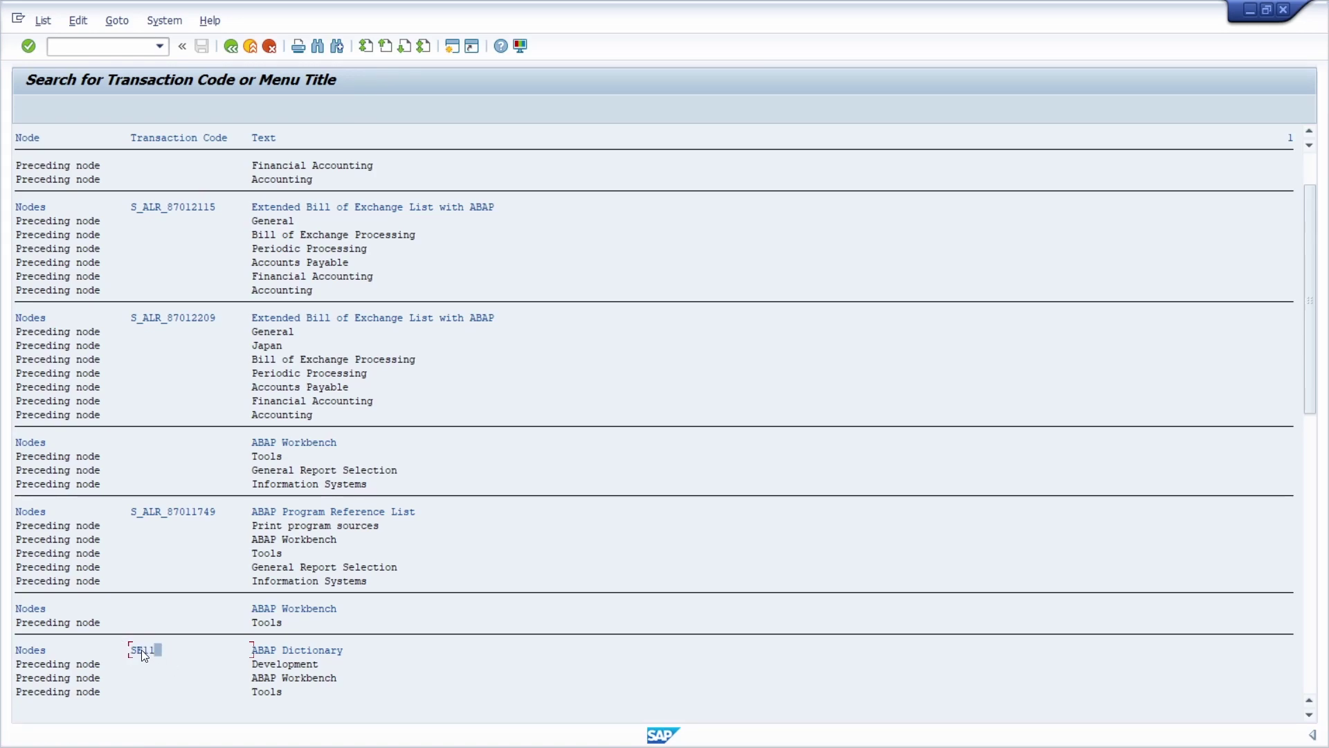
pyautogui.press('F3')
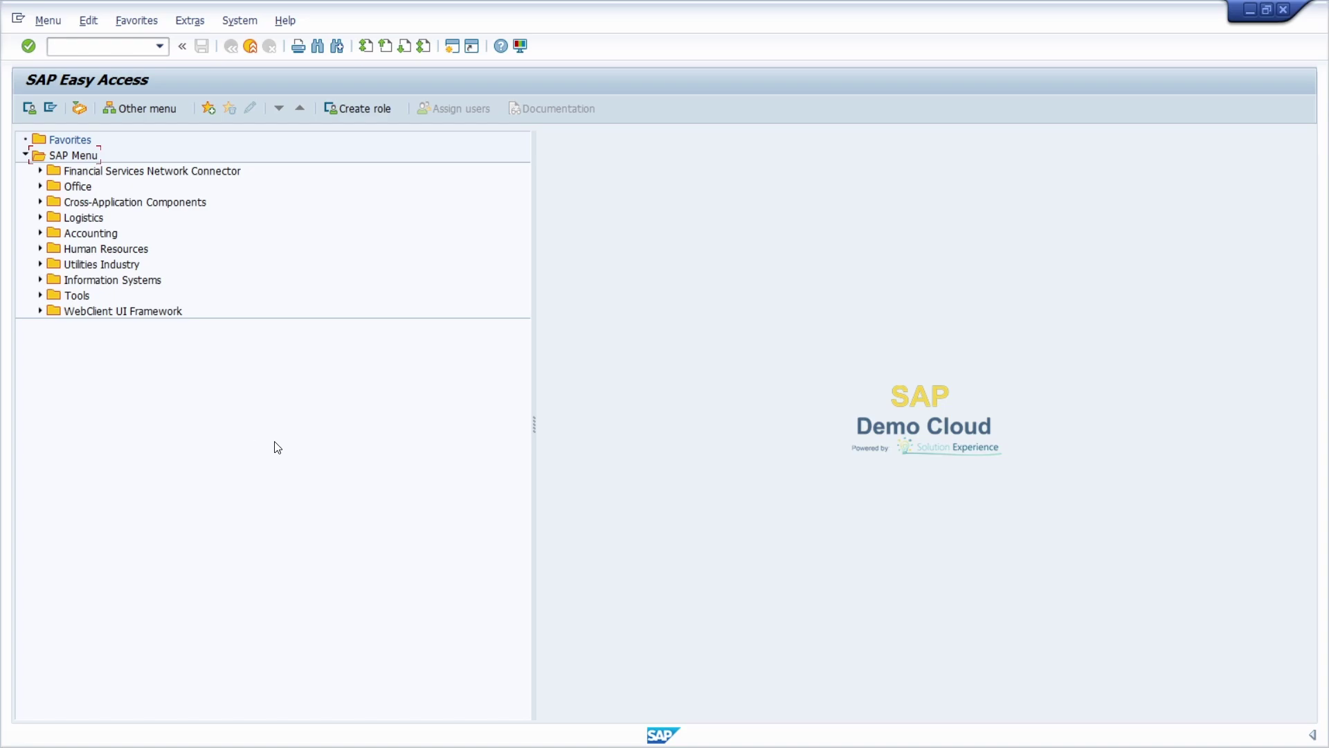
# Start transaction SE93 from SAP Easy Access to reach Maintain Transaction.
pyautogui.click(88, 46)
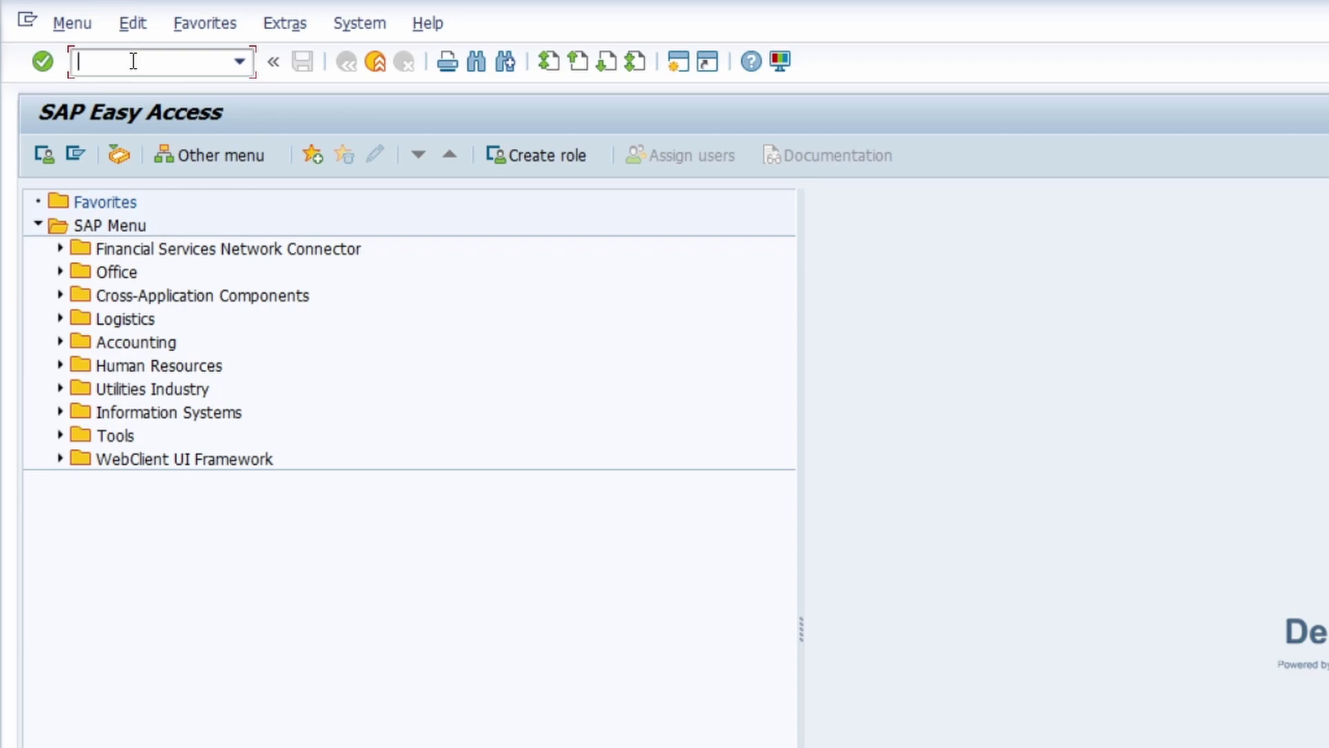
pyautogui.write('SE93')
pyautogui.press('Return')
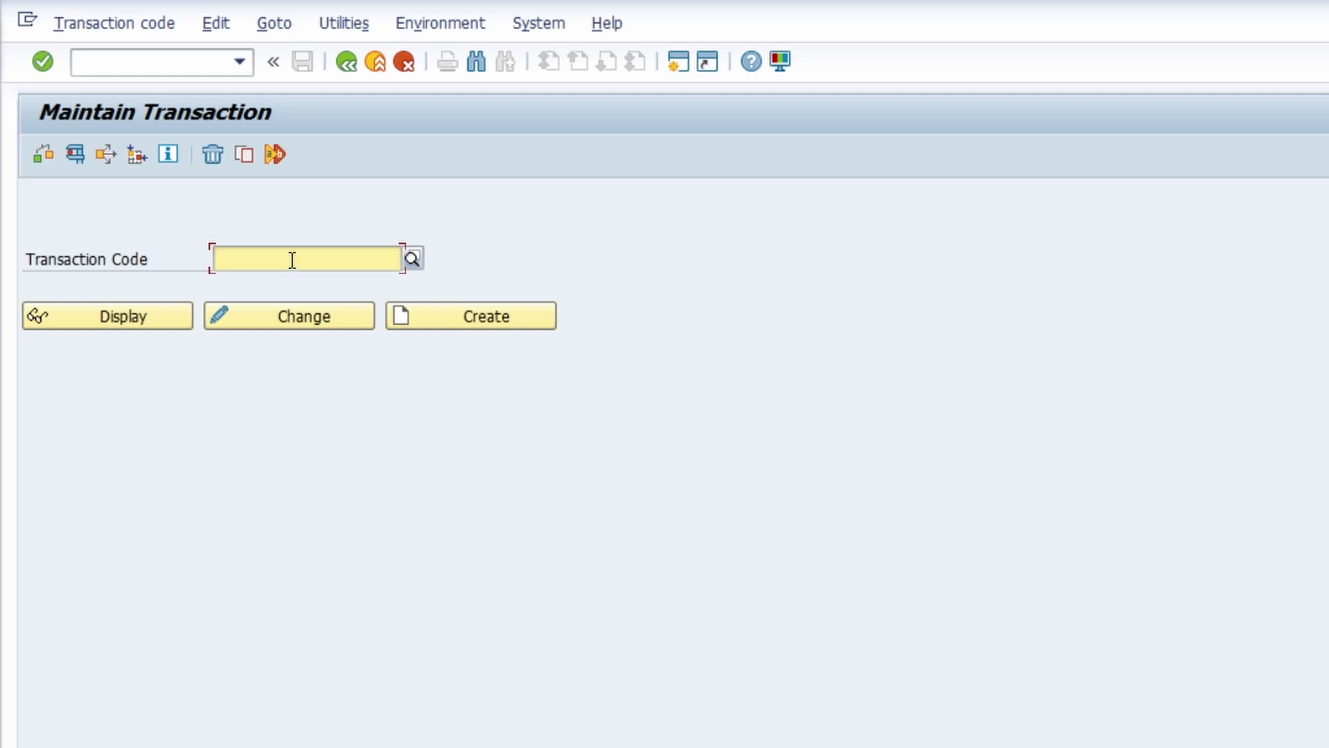
# Search for transactions with short description *ABAP* in the Repository Information System, reached through the Transaction Code input help.
pyautogui.click(412, 259)
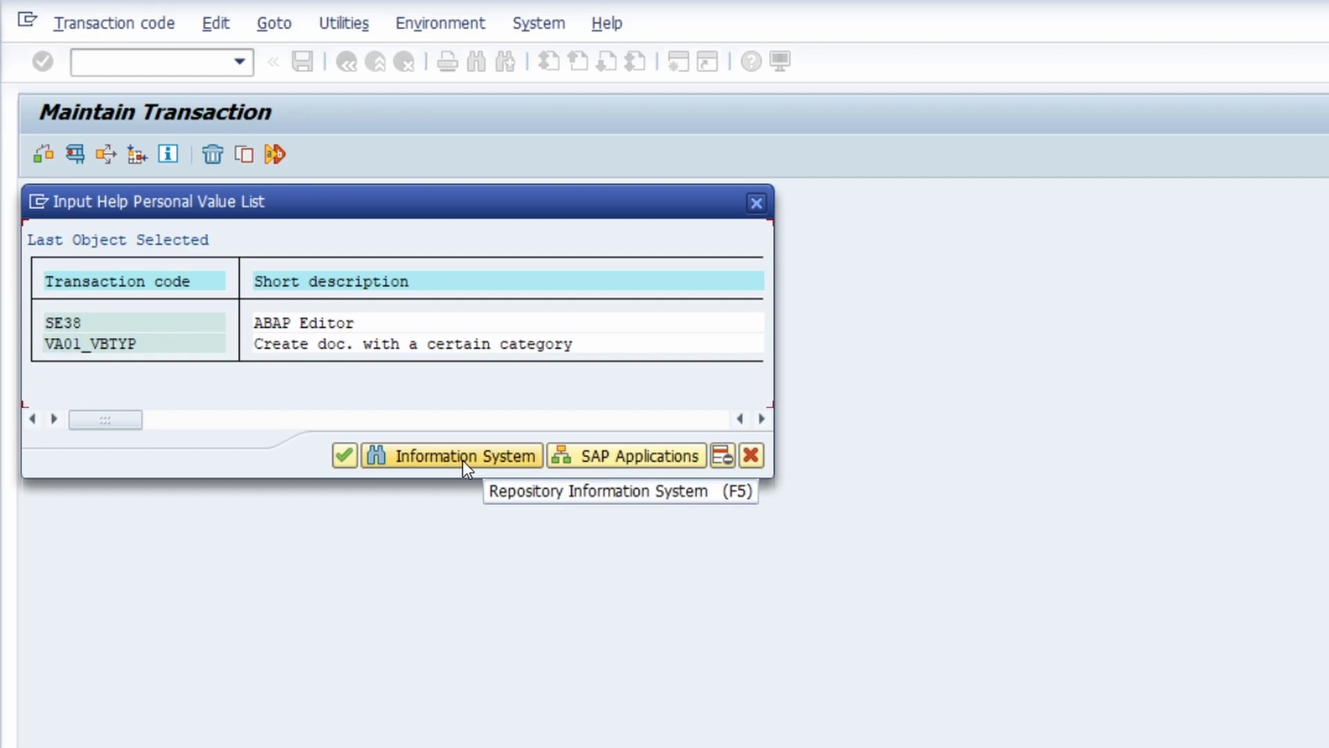
pyautogui.click(421, 455)
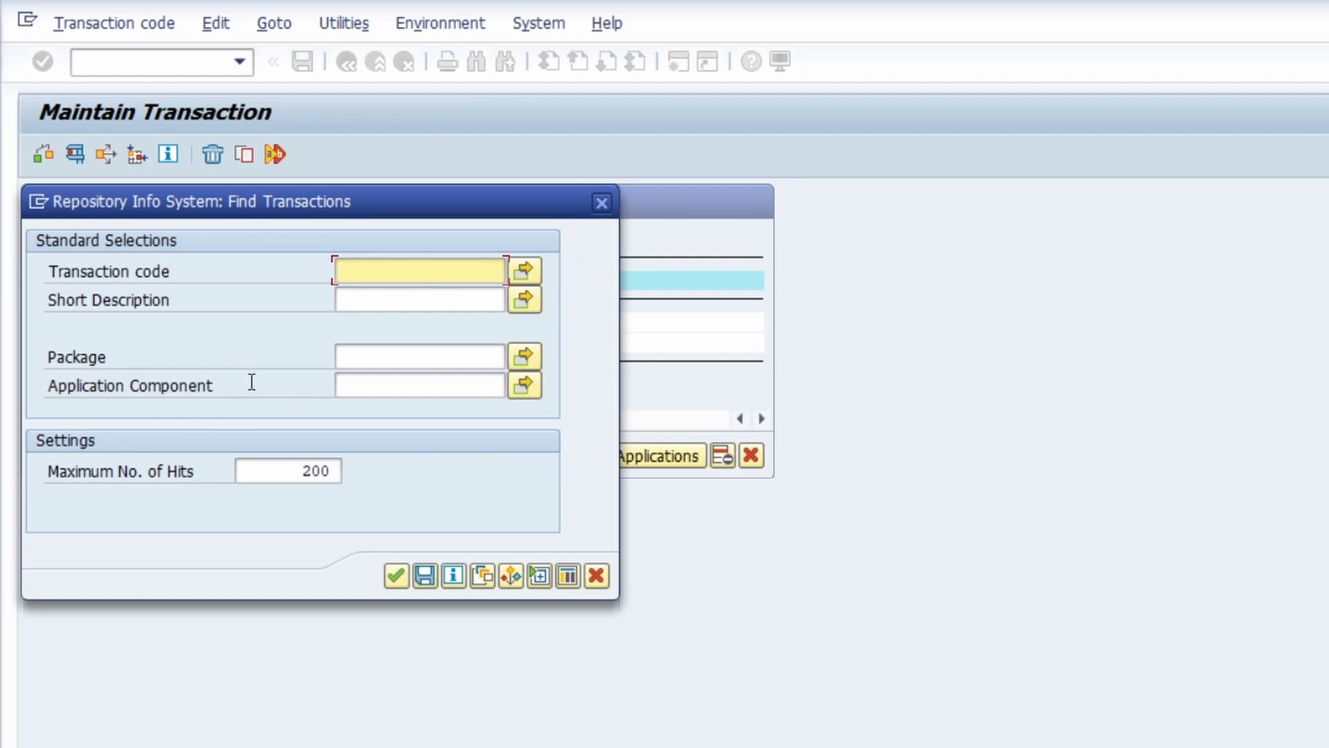
pyautogui.click(399, 301)
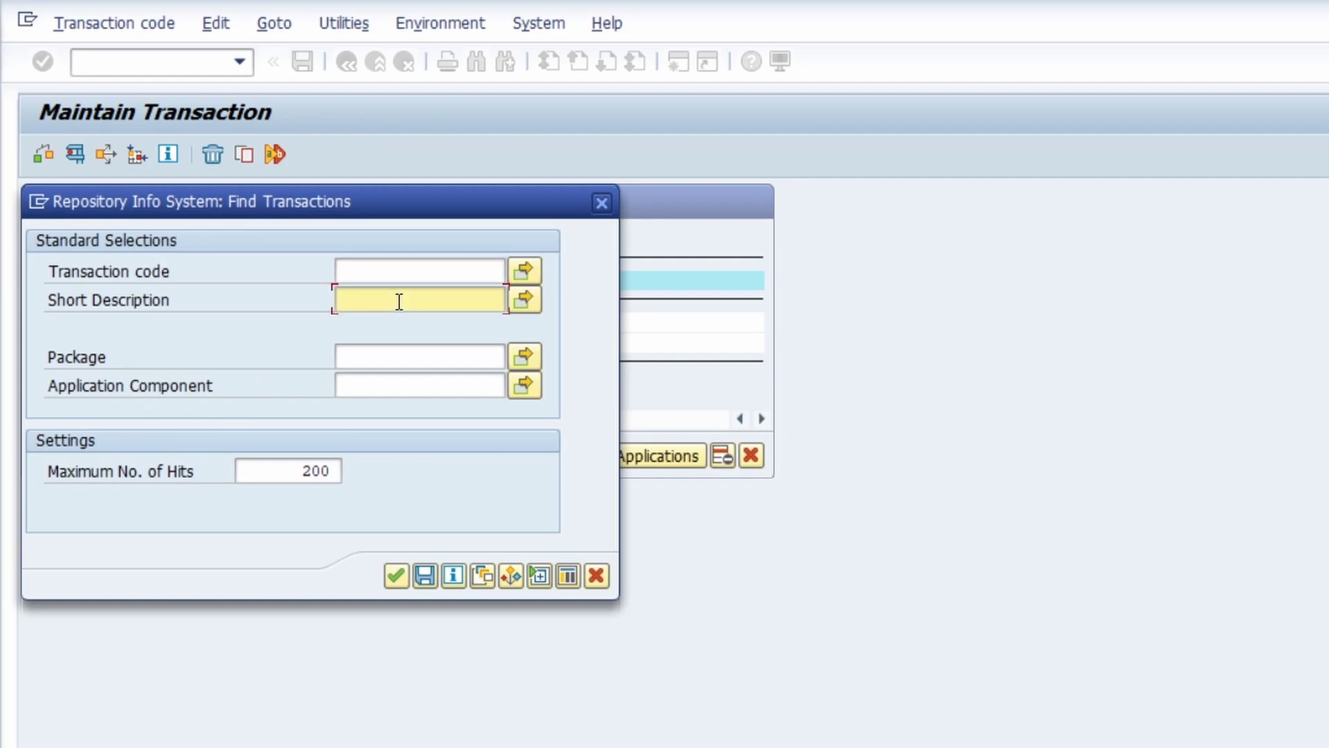
pyautogui.write('*')
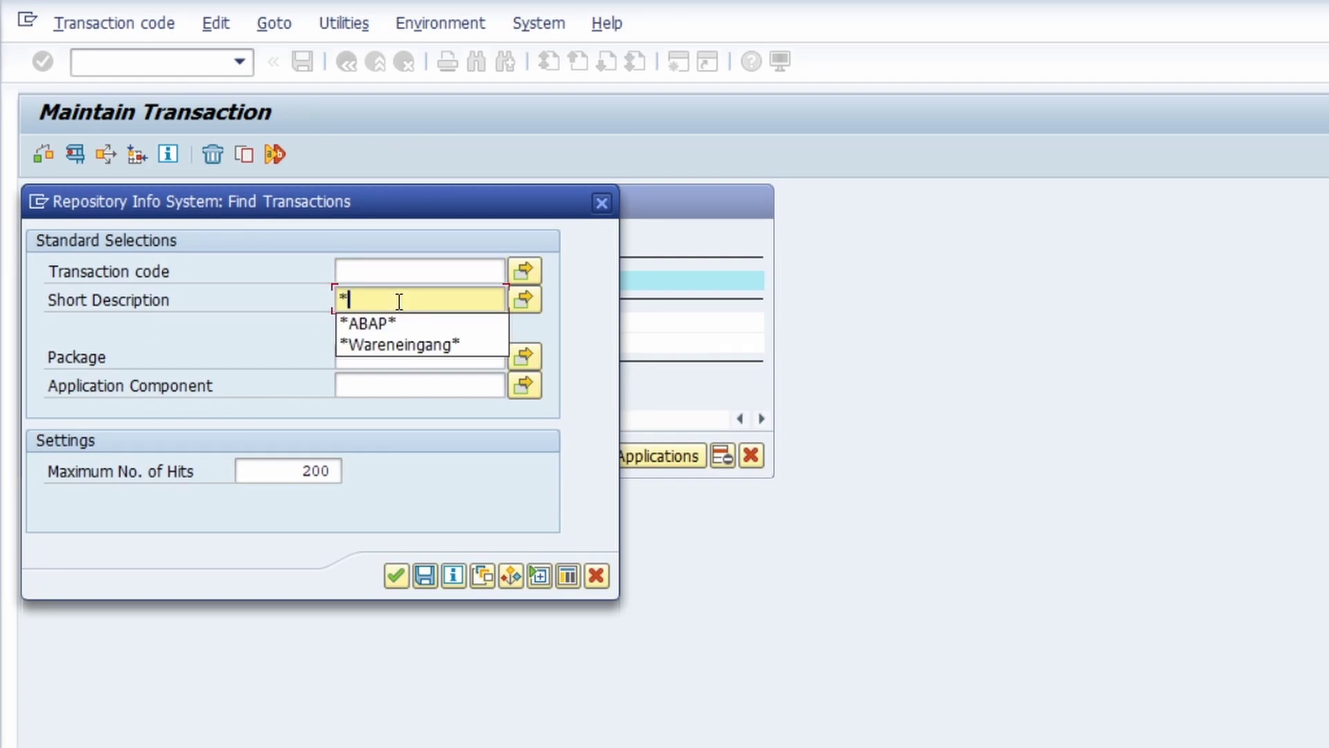
pyautogui.write('ABAP*')
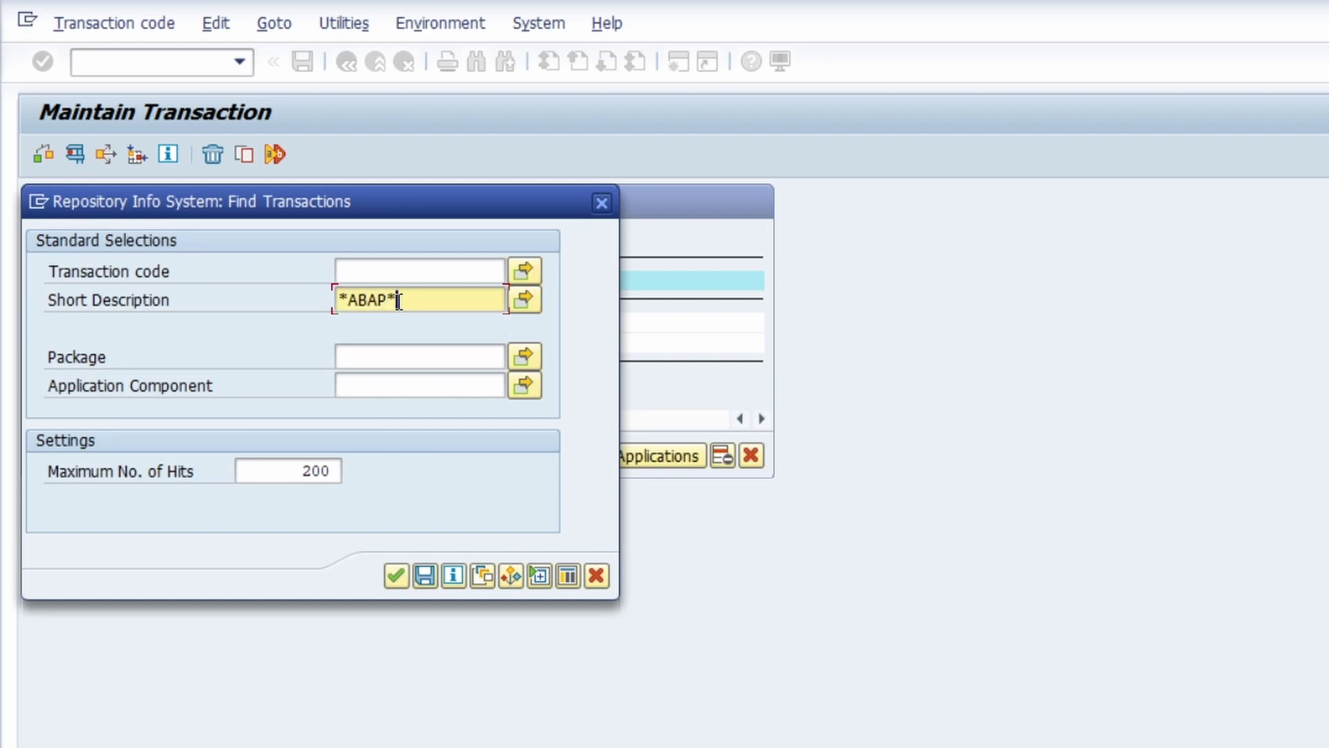
pyautogui.click(395, 576)
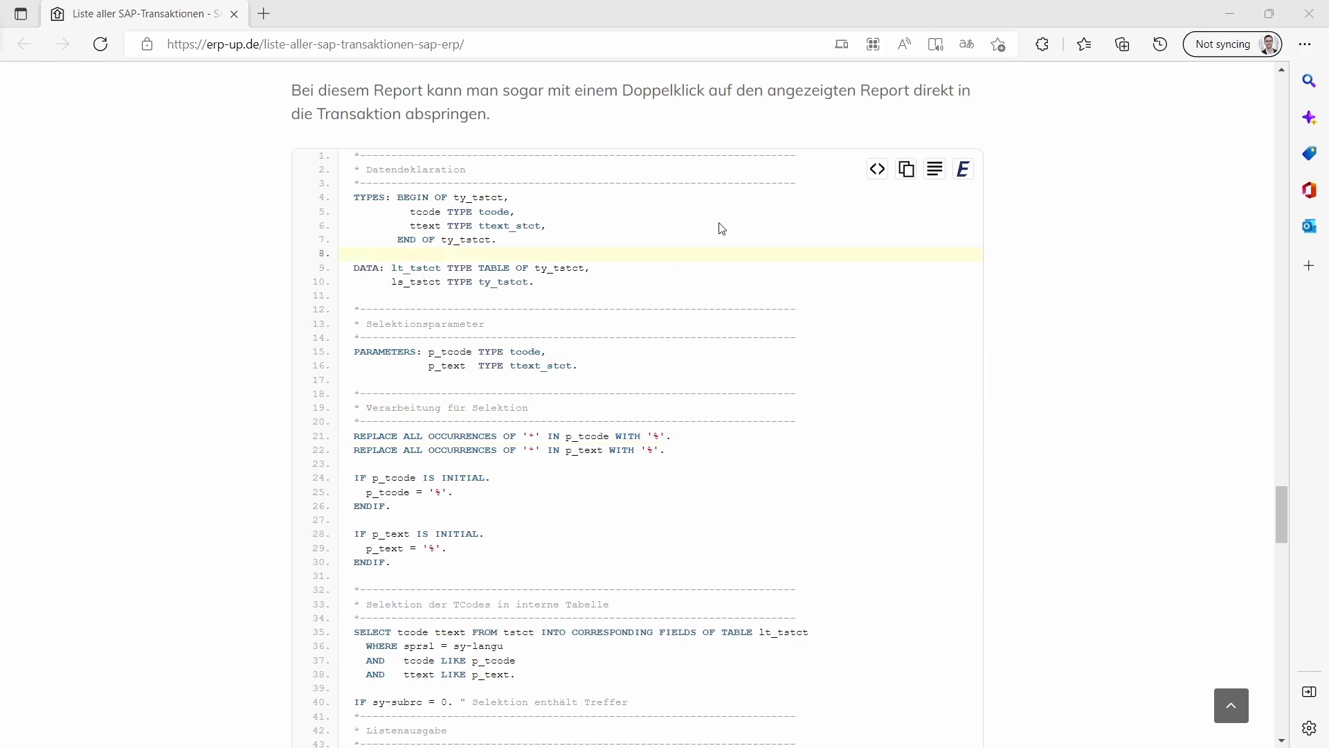
# Switch to the browser and copy the source code of the transaction search report from the erp-up.de page.
pyautogui.click(911, 173)
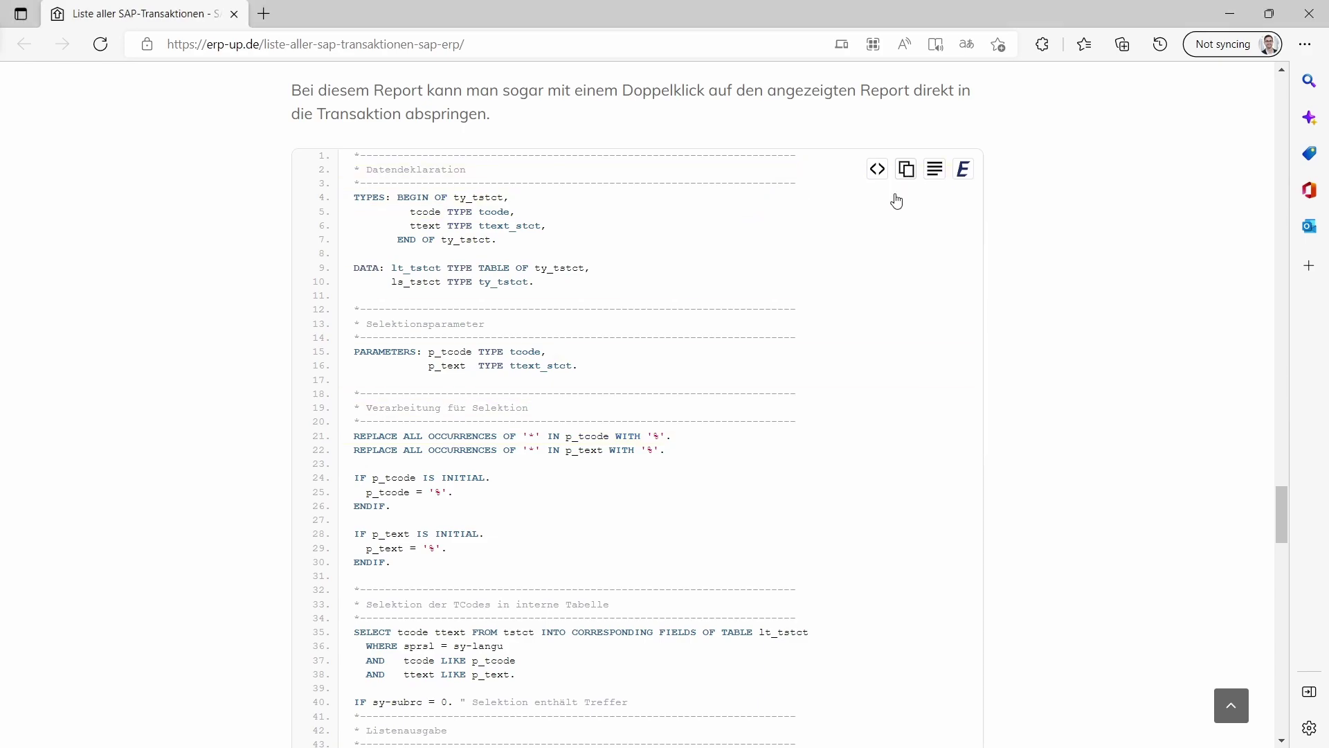